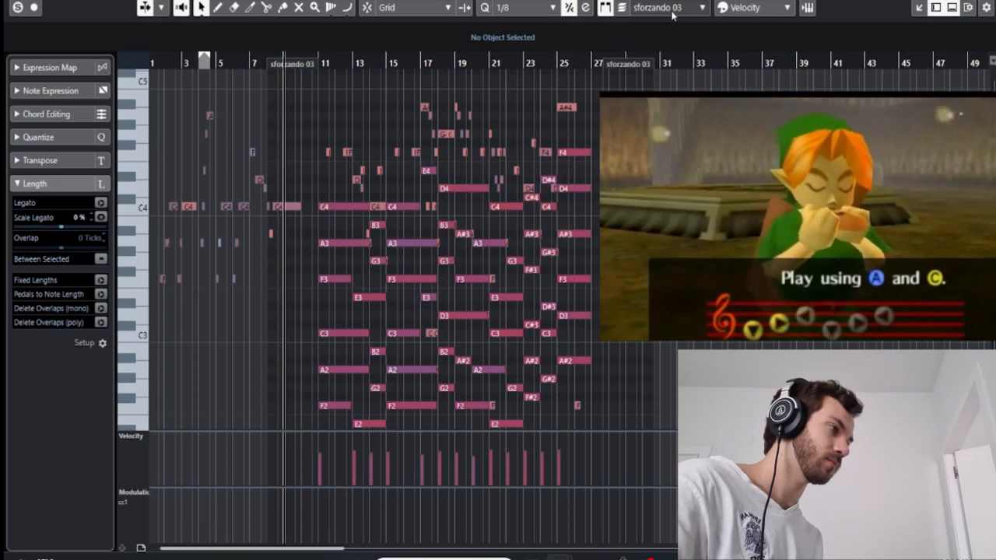
Switch the active part among the overlaid MIDI parts to sforzando 01 to view its notes
scroll(673, 15, up, 1)
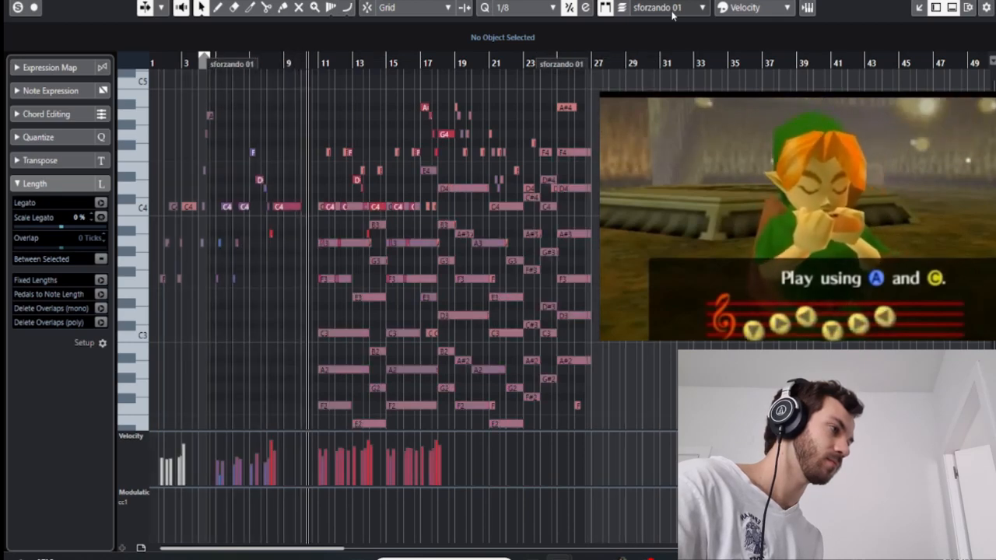
scroll(673, 15, up, 1)
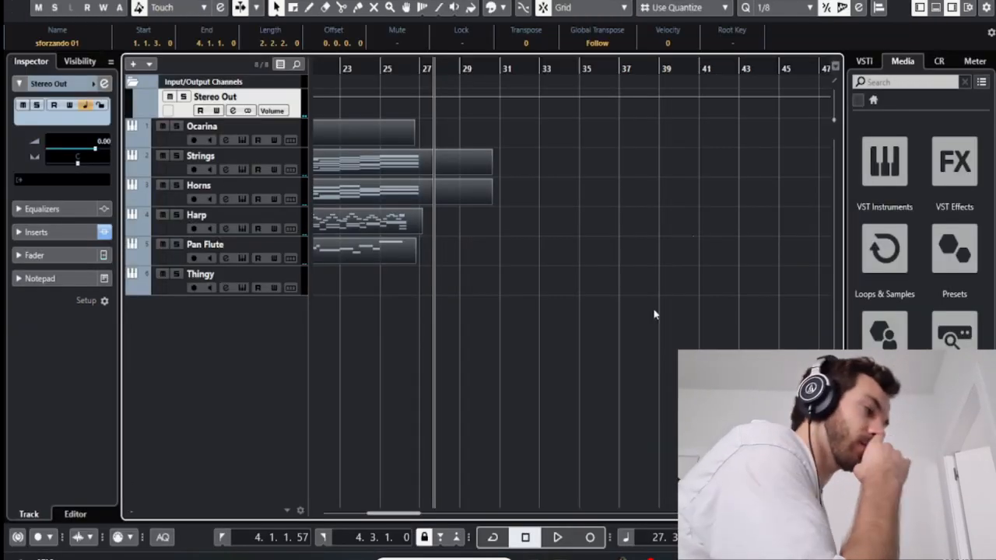
Deselect all parts and play the arrangement from bar 1 through the ocarina introduction, stopping before bar 11
scroll(498, 350, left, 10)
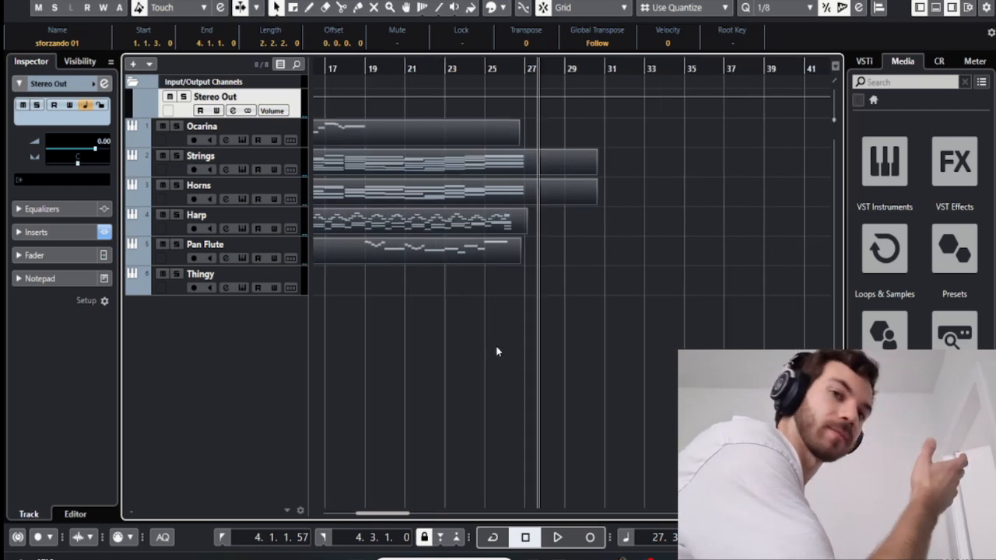
click(500, 358)
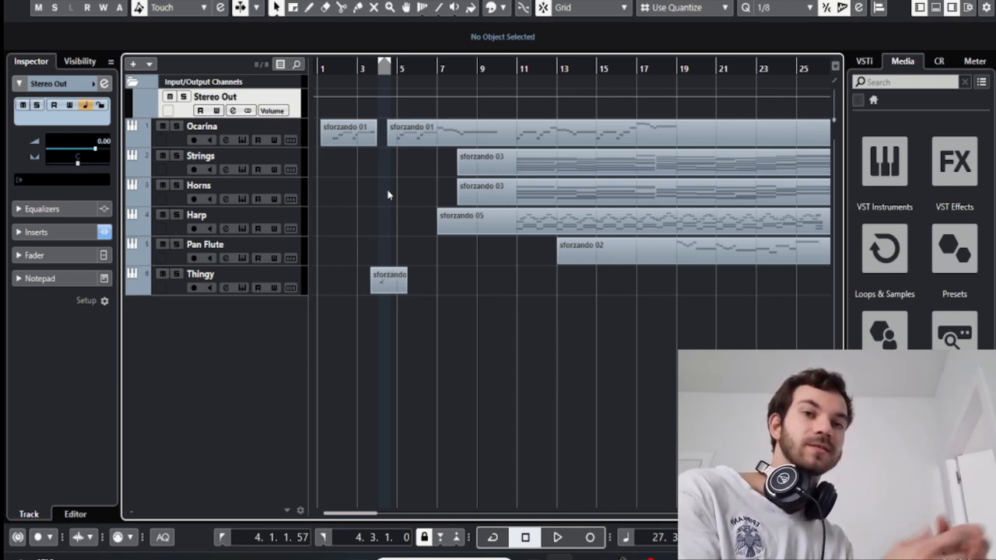
click(327, 71)
key(space)
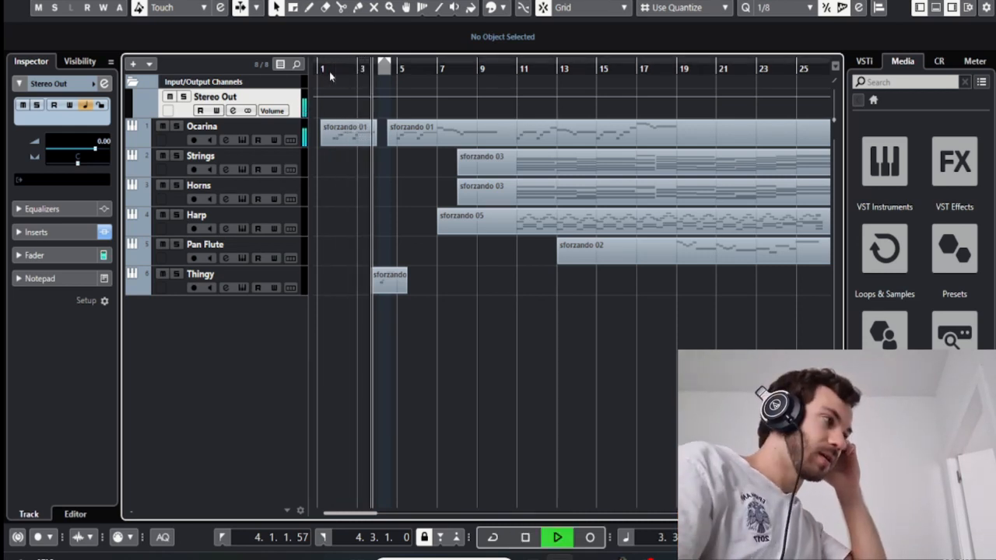
key(space)
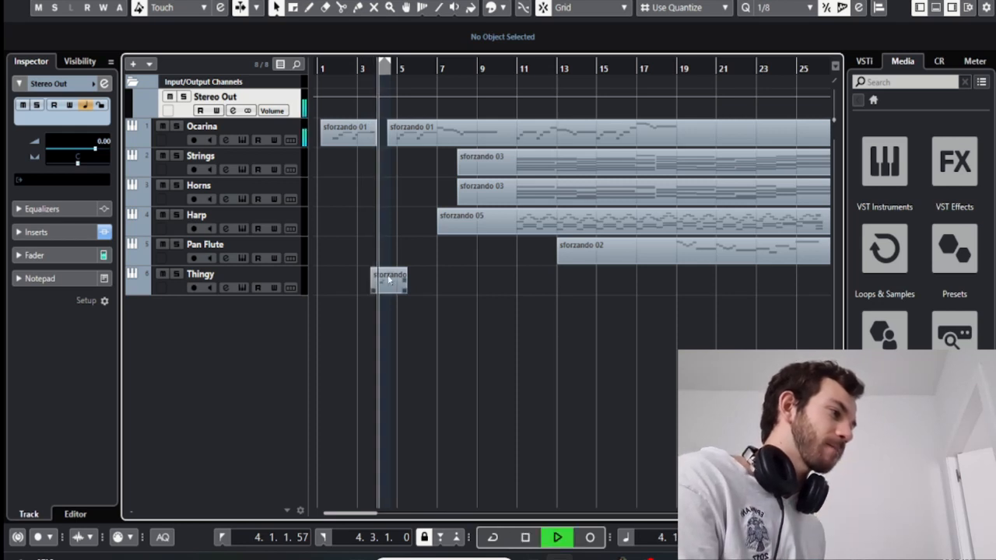
key(space)
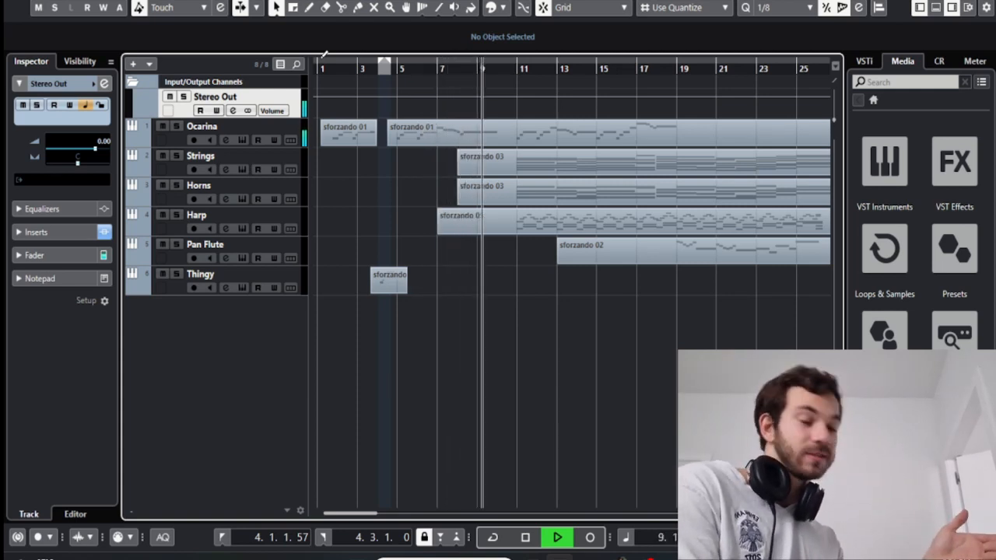
key(space)
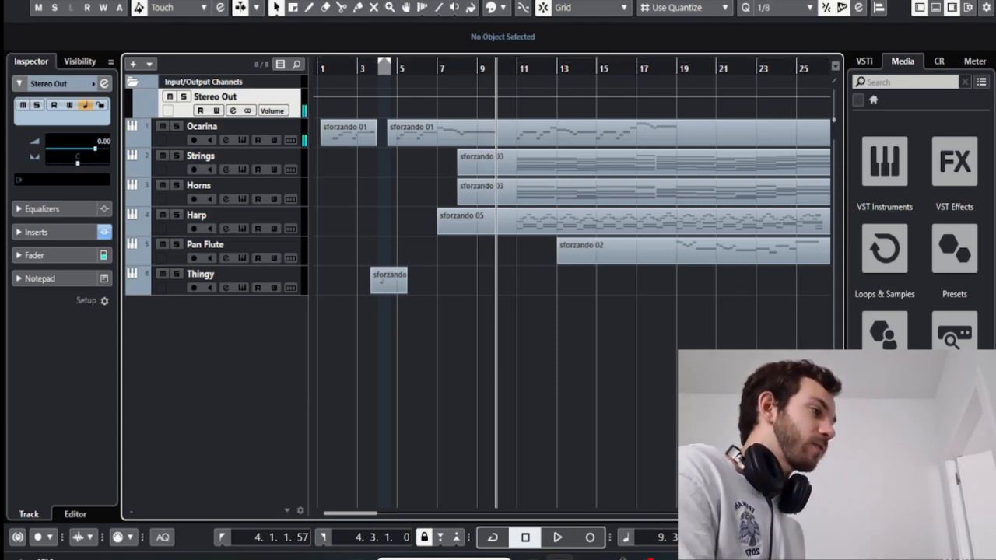
Open the long Ocarina part in the note editor, review its melody from start to end, and close it
double_click(413, 125)
scroll(285, 231, up, 4)
scroll(327, 292, left, 3)
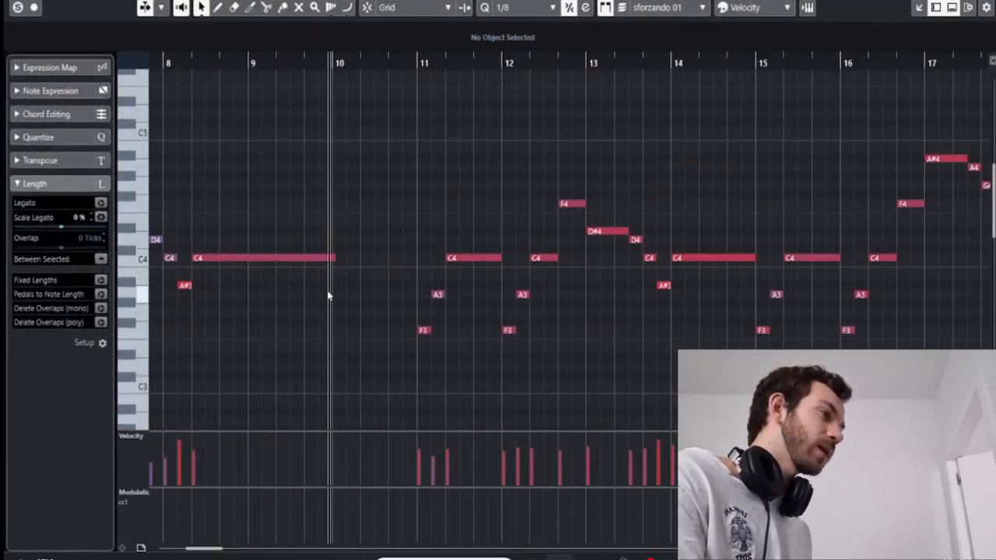
scroll(522, 268, up, 2)
scroll(770, 297, down, 1)
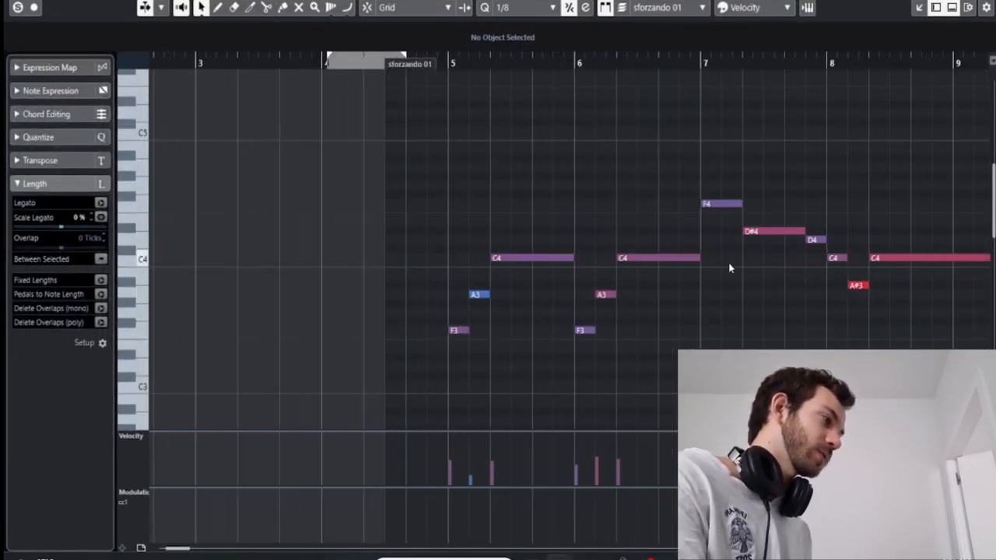
scroll(605, 276, down, 3)
scroll(556, 267, right, 5)
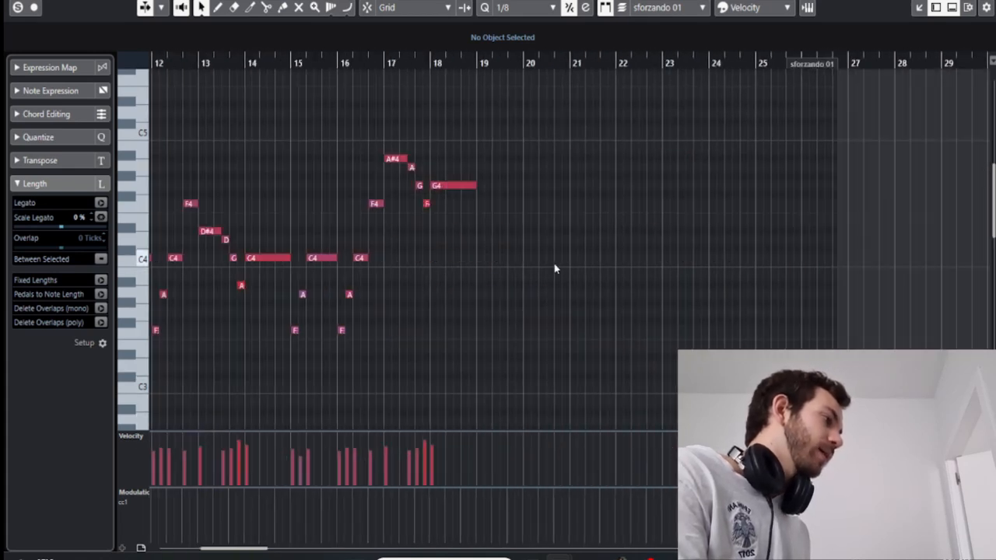
click(982, 1)
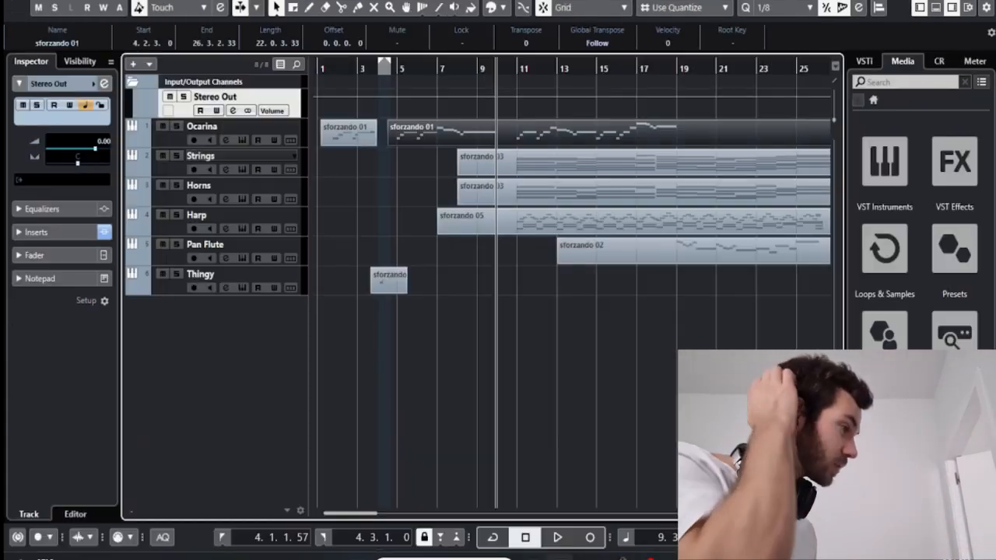
Select the long Ocarina part and the Pan Flute part, and move the Pan Flute track directly below Ocarina
click(640, 348)
click(623, 145)
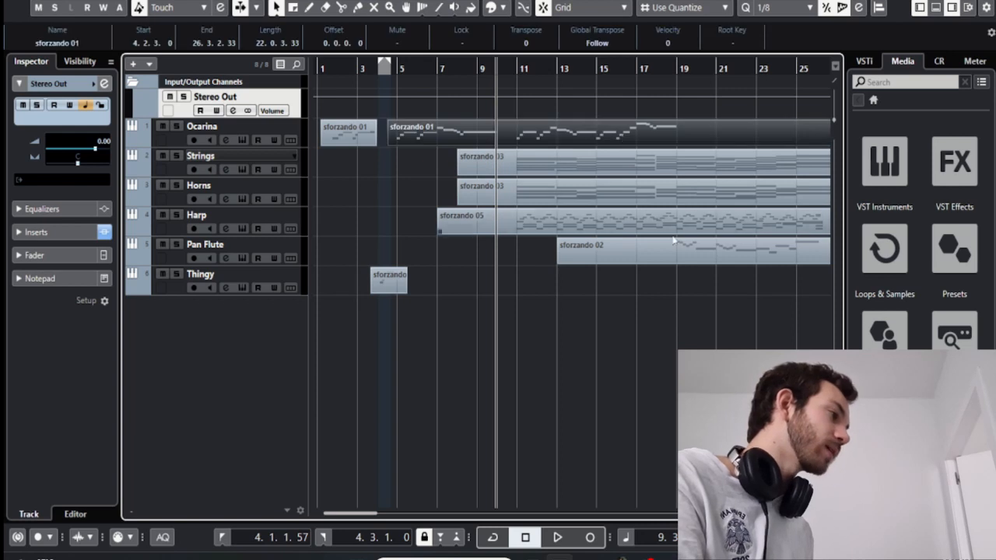
shift+click(674, 242)
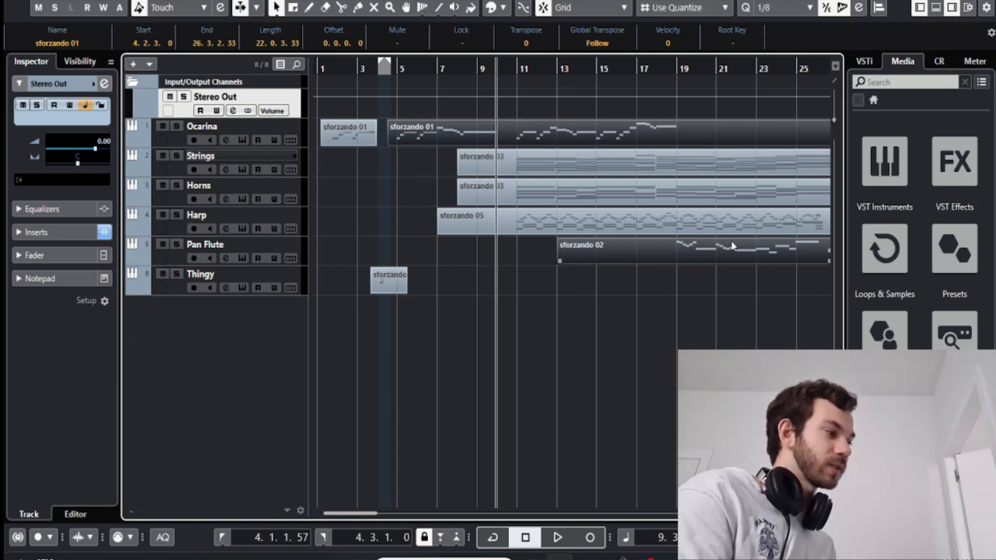
drag(178, 258, 178, 226)
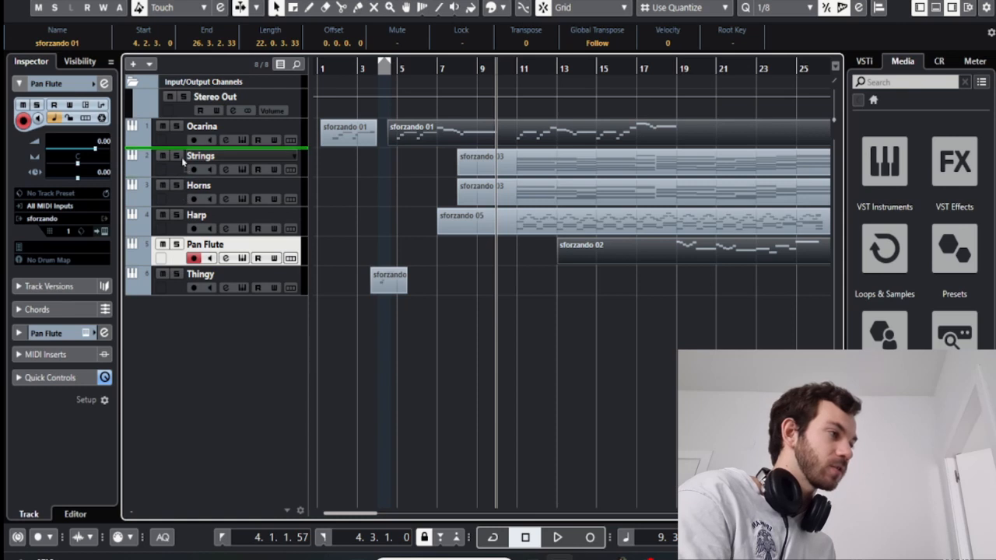
drag(183, 161, 183, 159)
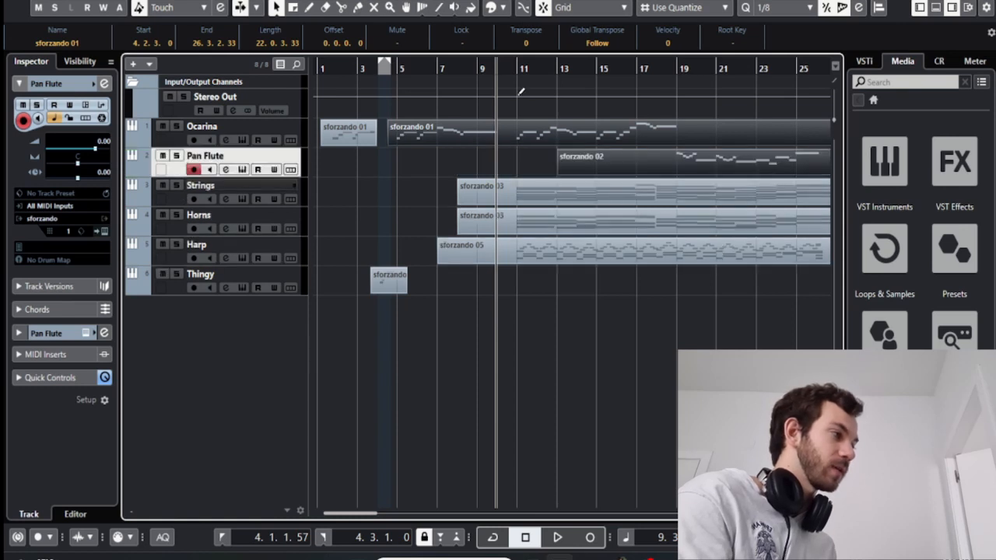
Solo the Ocarina and Pan Flute tracks together and listen to their melodies up to about bar 25
ctrl+click(184, 144)
key(s)
key(space)
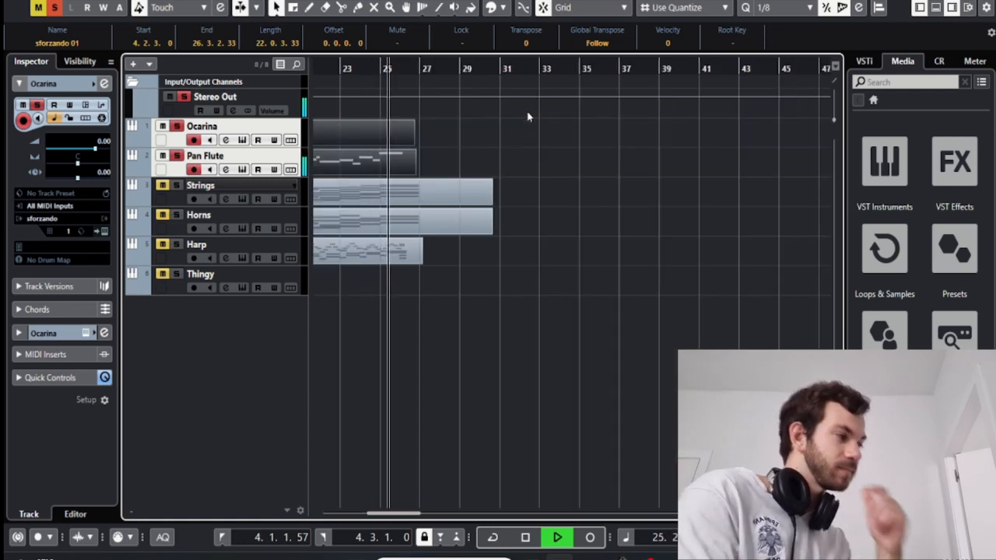
key(space)
scroll(558, 222, left, 4)
scroll(551, 233, down, 2)
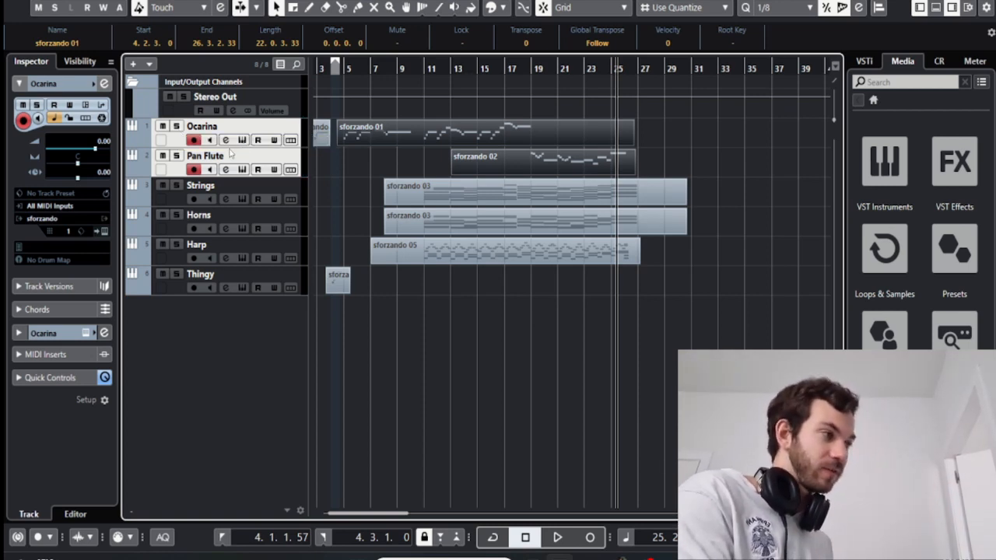
Solo the Strings track, play it from bar 11, and add the Horns track to the solo
click(170, 203)
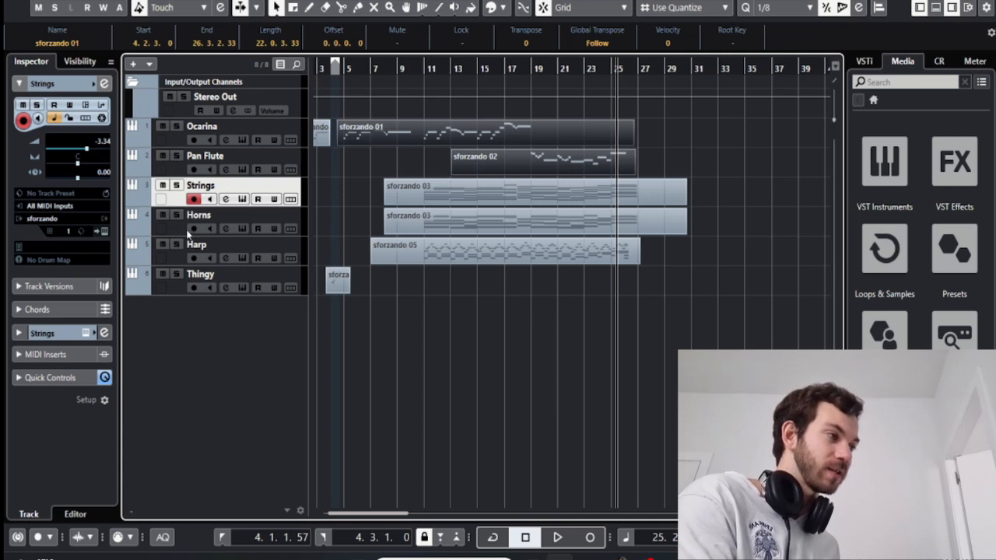
click(186, 232)
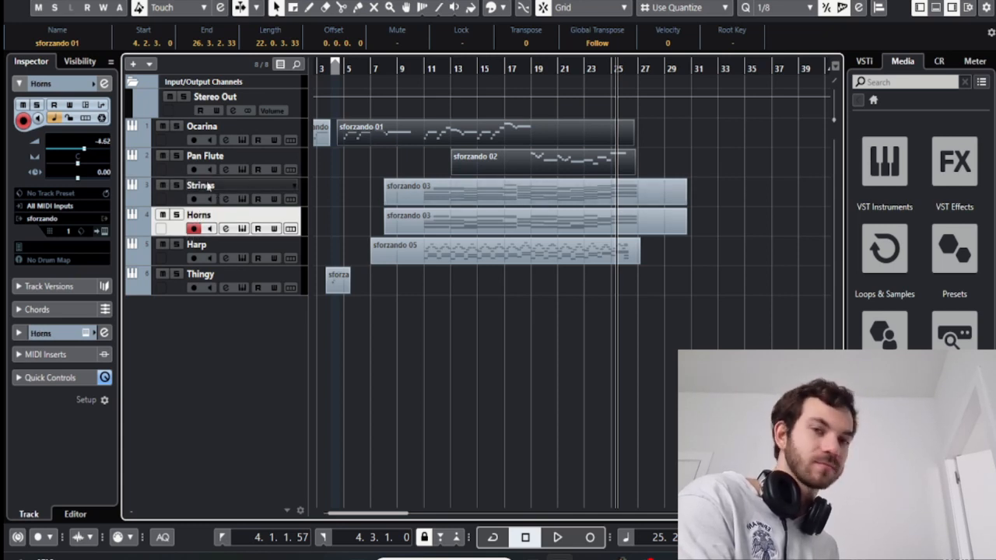
click(179, 200)
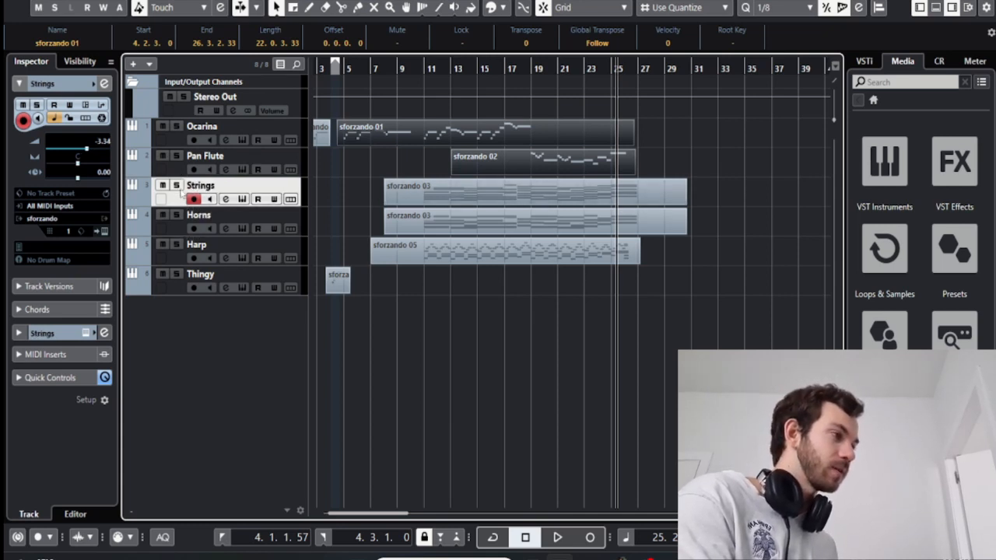
click(176, 185)
click(428, 67)
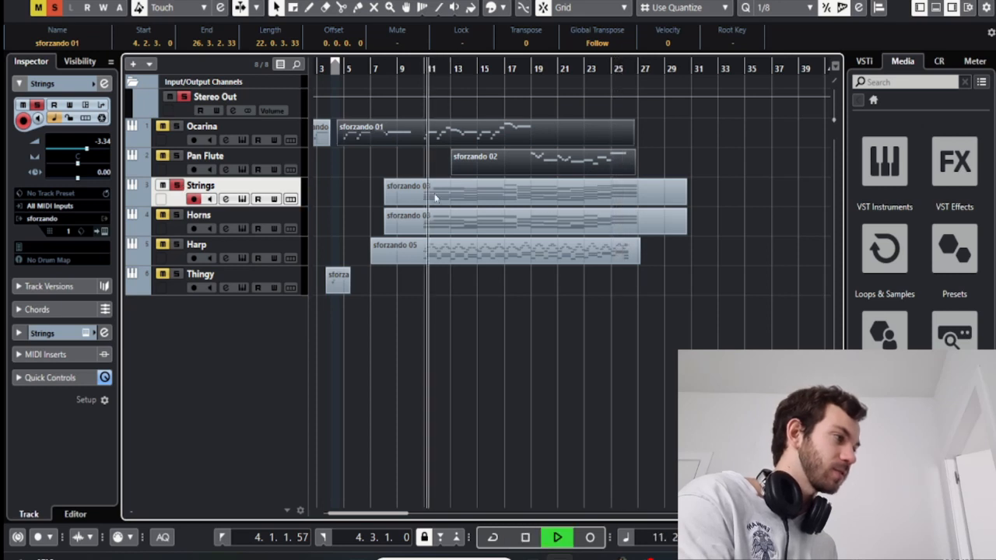
click(176, 215)
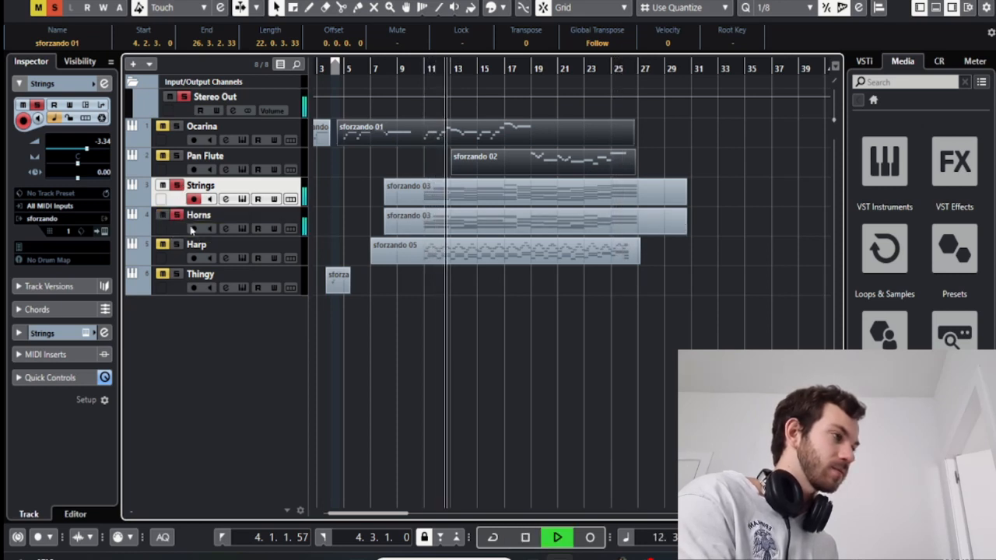
Open the Strings and Horns parts together to compare their notes during playback, then close them and clear all solos
drag(695, 228, 666, 203)
double_click(666, 212)
scroll(446, 277, down, 2)
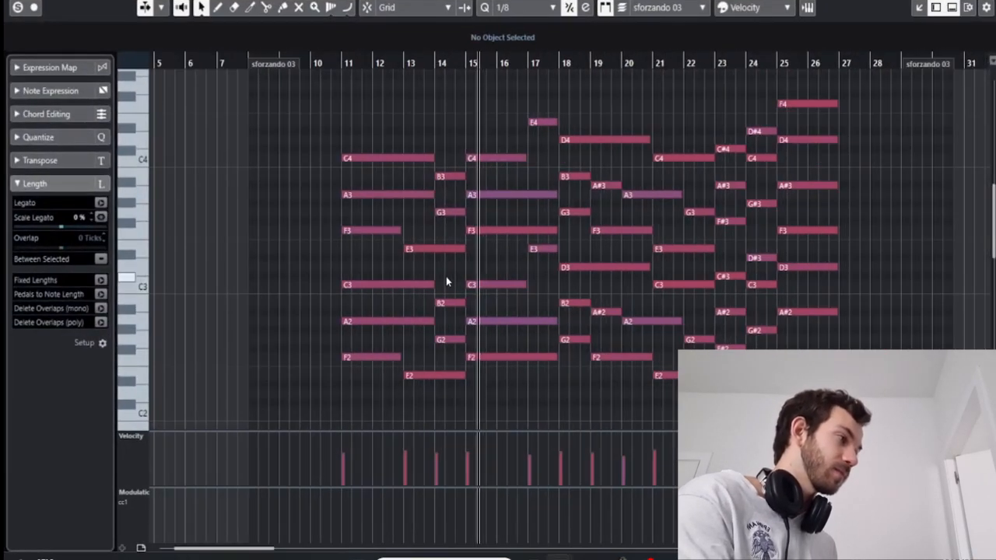
scroll(669, 14, down, 1)
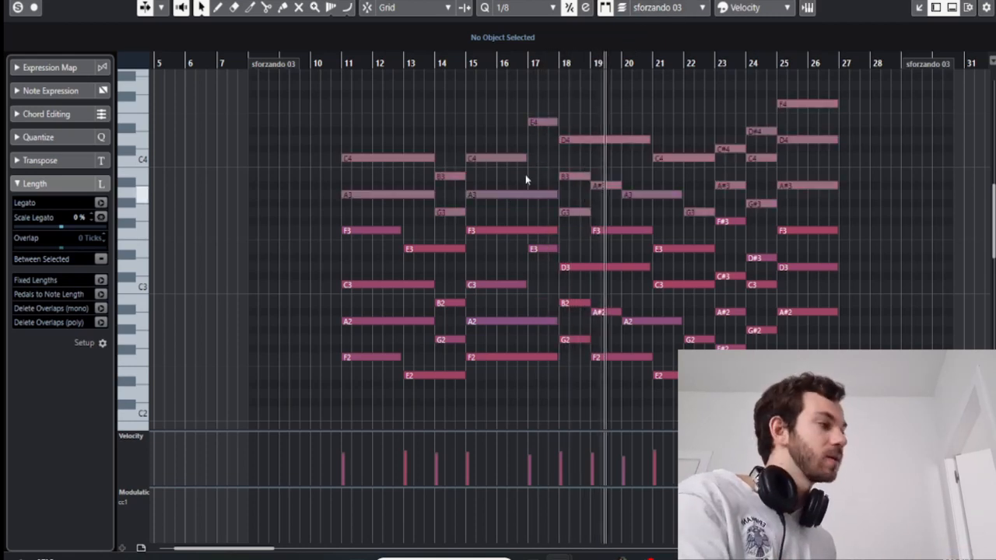
key(Escape)
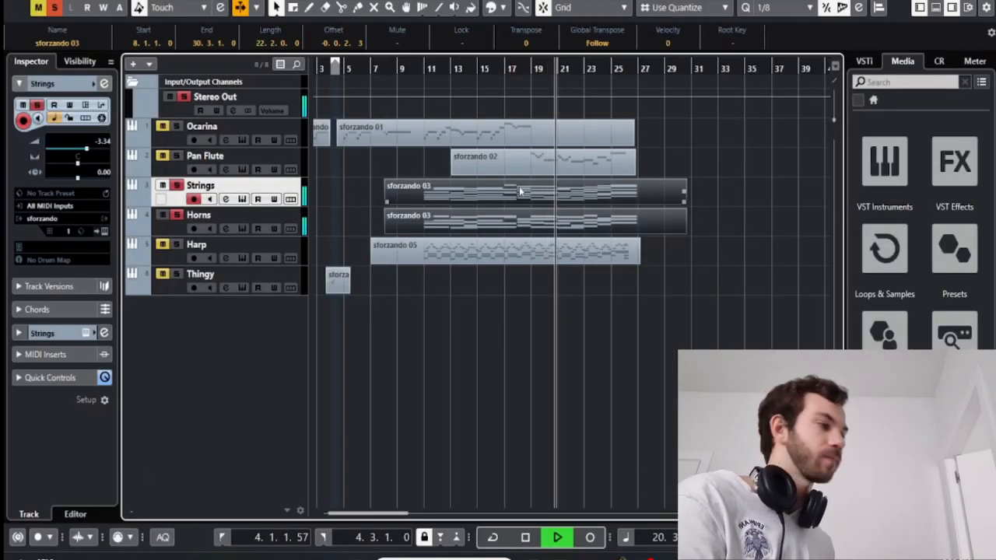
key(space)
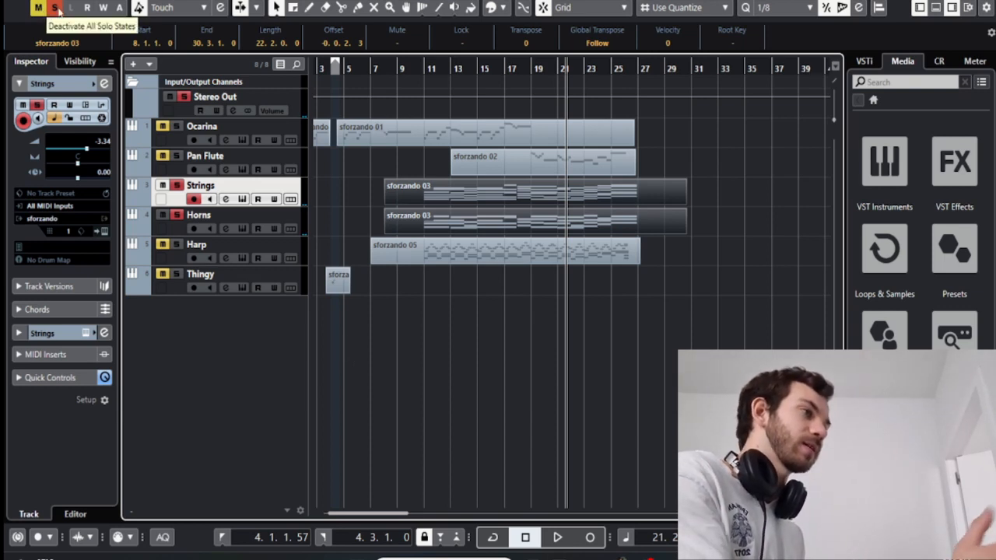
click(56, 8)
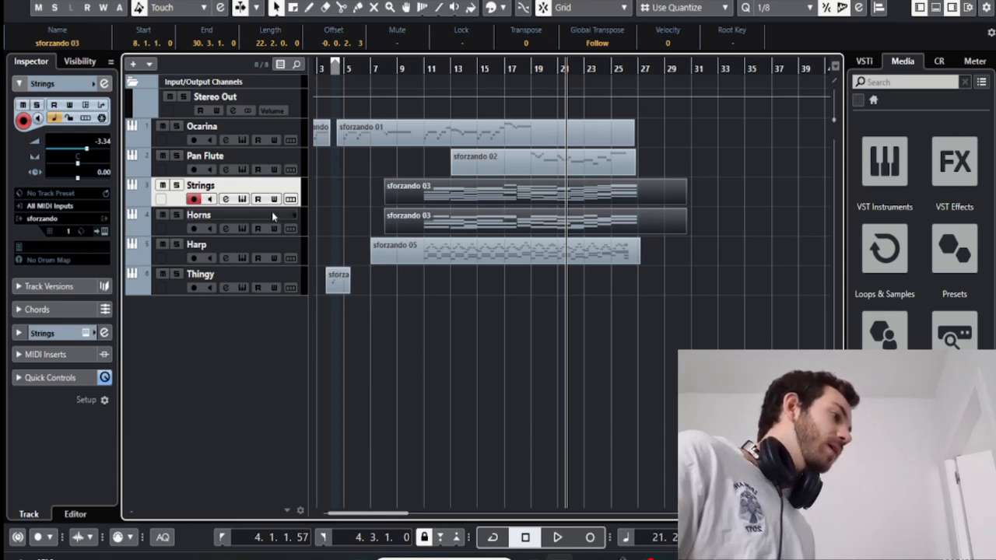
Place the playback cursor just before bar 11 and solo the Harp track
click(418, 70)
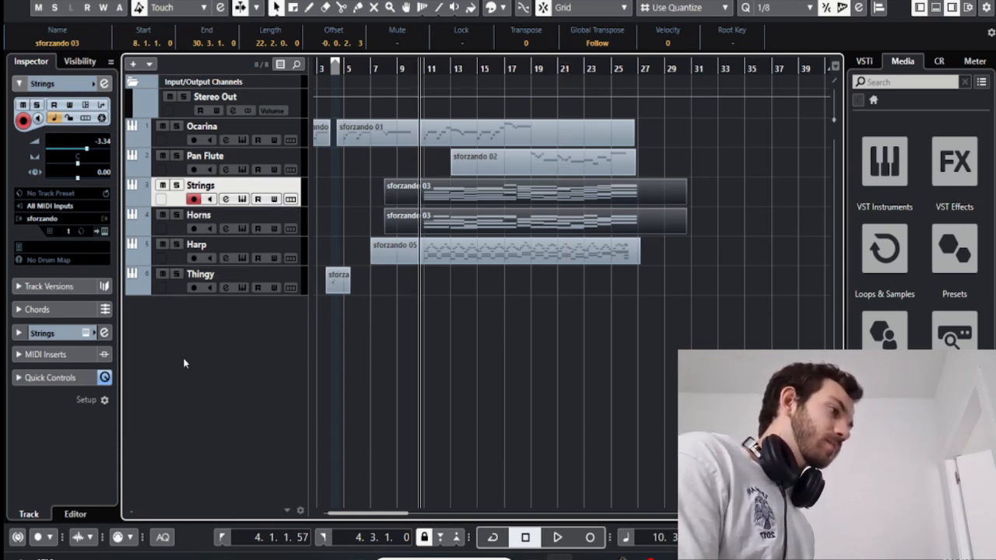
click(171, 265)
click(176, 245)
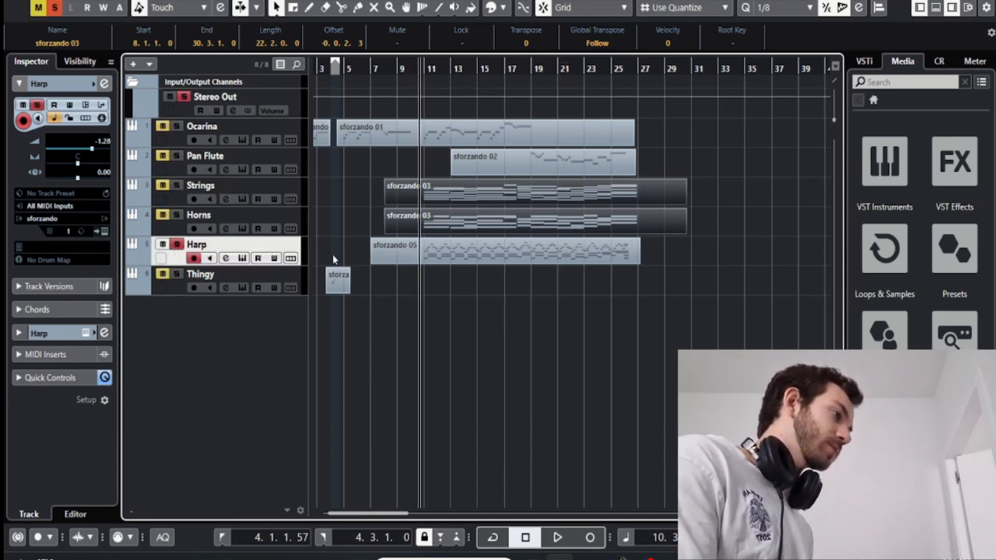
Open the Harp part and examine its arpeggiated notes up close and across the whole passage, then close it
double_click(411, 260)
key(h)
key(h)
key(h)
scroll(577, 354, down, 5)
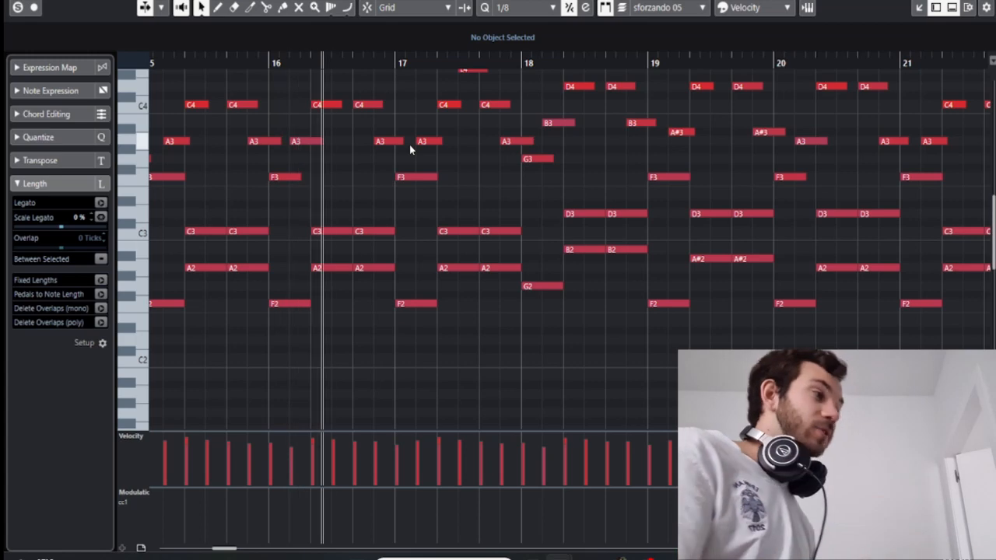
scroll(901, 176, down, 3)
scroll(880, 186, up, 2)
scroll(880, 186, down, 2)
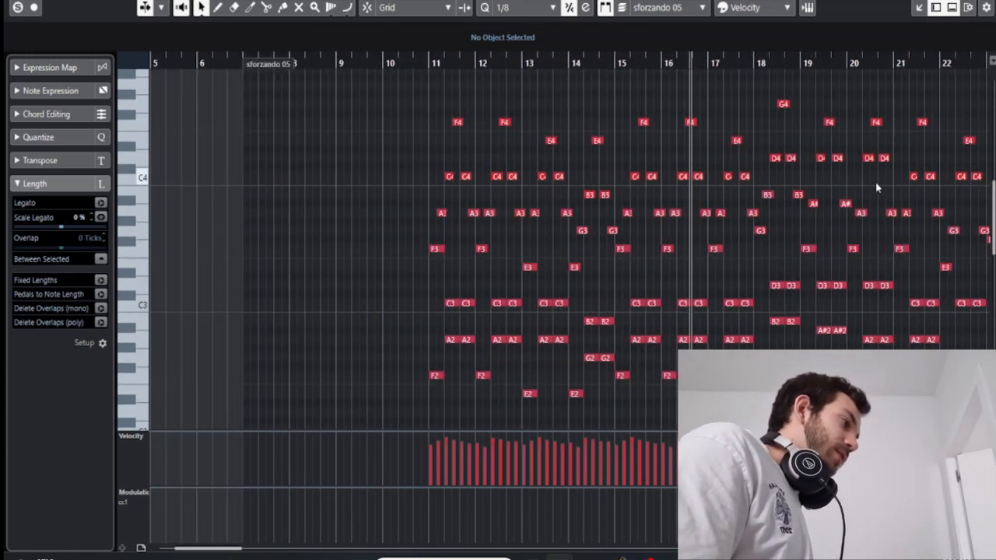
click(986, 2)
Open the Strings, Horns and Harp parts together and make the sforzando 05 harp part active for comparison
click(569, 200)
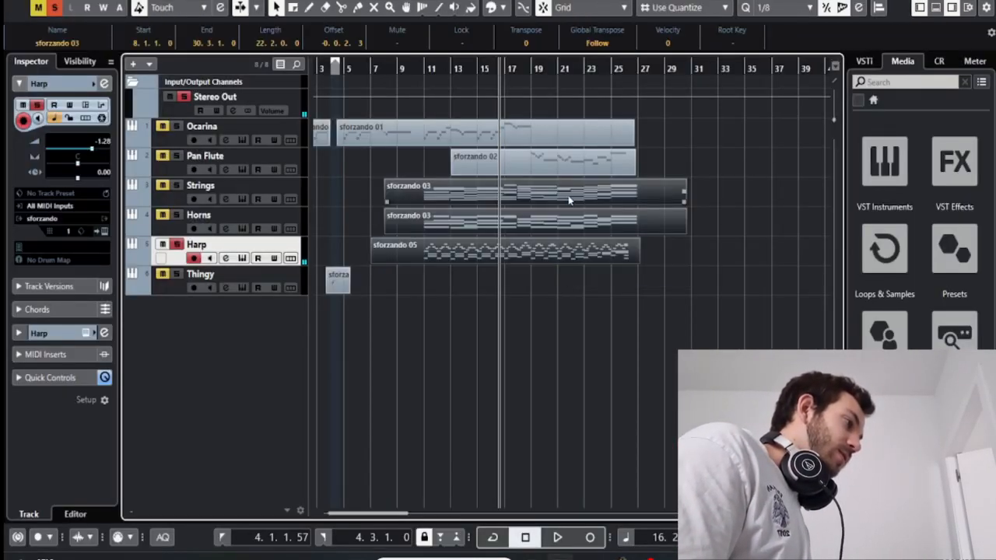
double_click(590, 221)
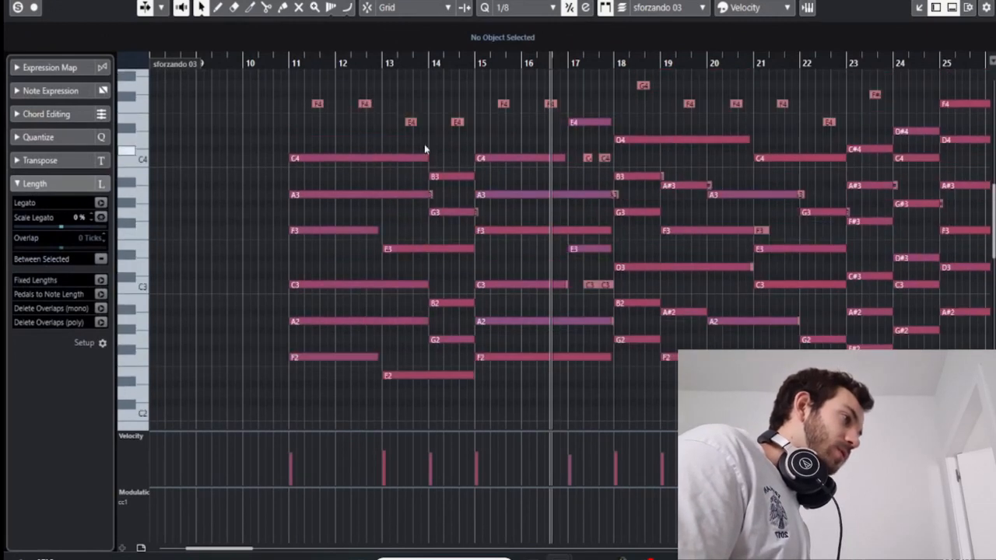
scroll(649, 9, down, 1)
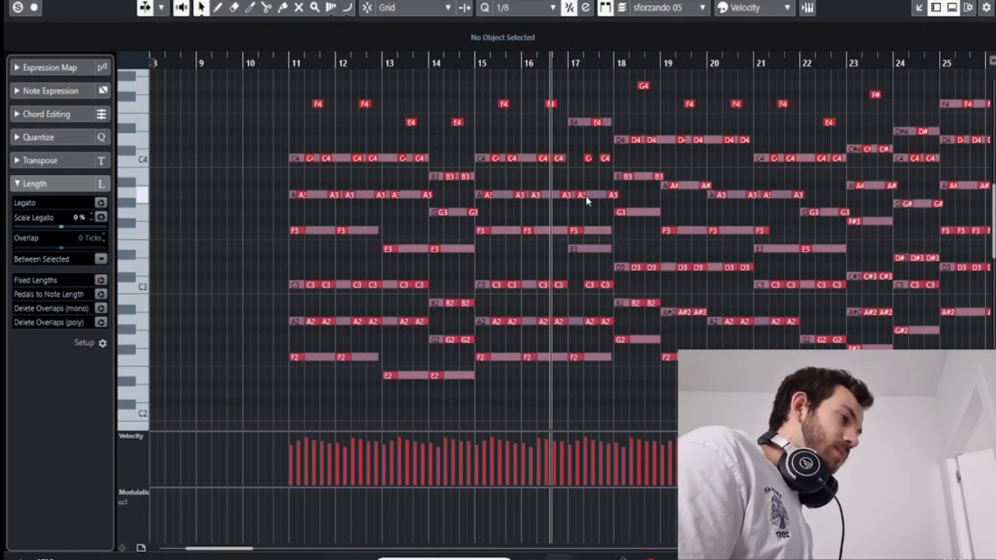
Examine the combined Strings, Horns and Harp notes from bar 11 to the end, then close the parts and clear all solos
scroll(573, 268, right, 5)
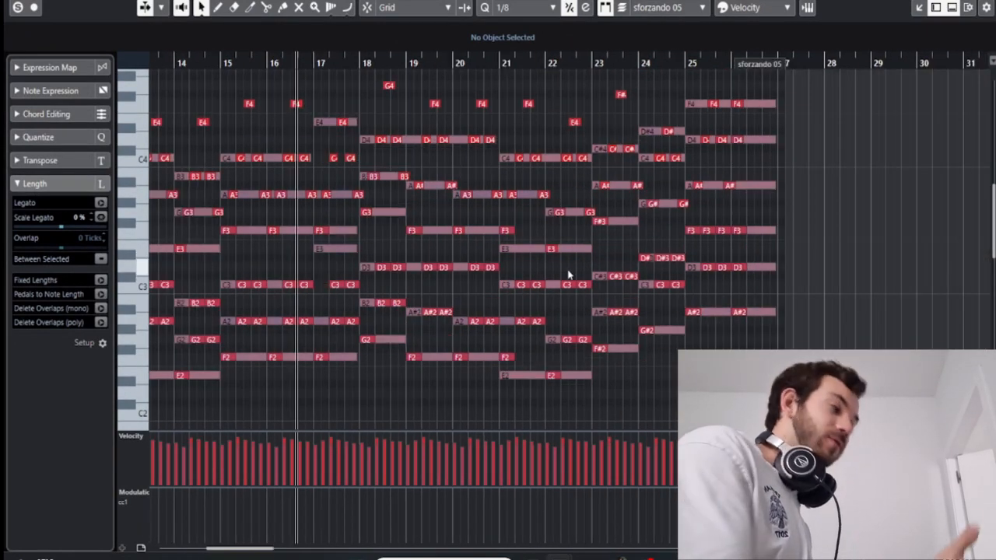
scroll(523, 307, left, 4)
scroll(524, 307, up, 3)
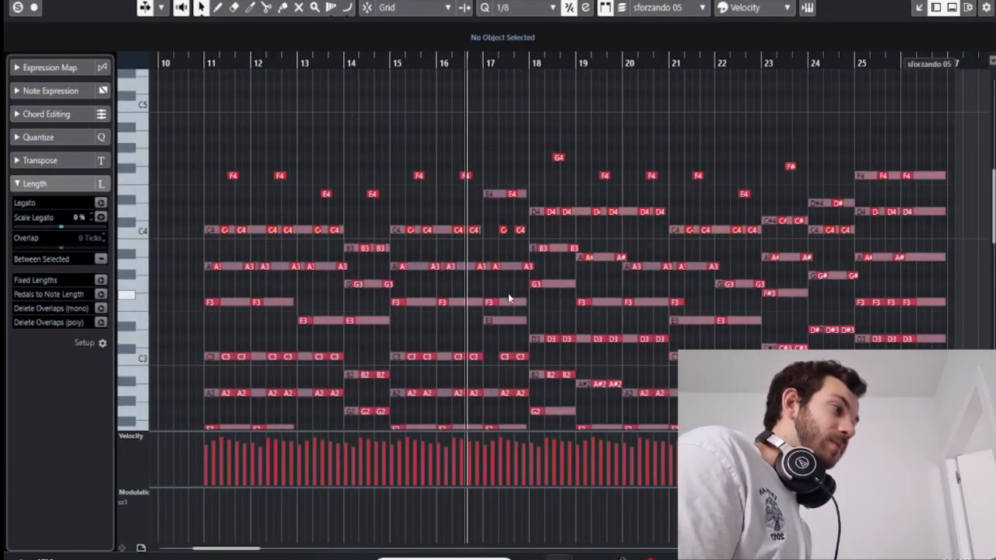
scroll(788, 241, down, 3)
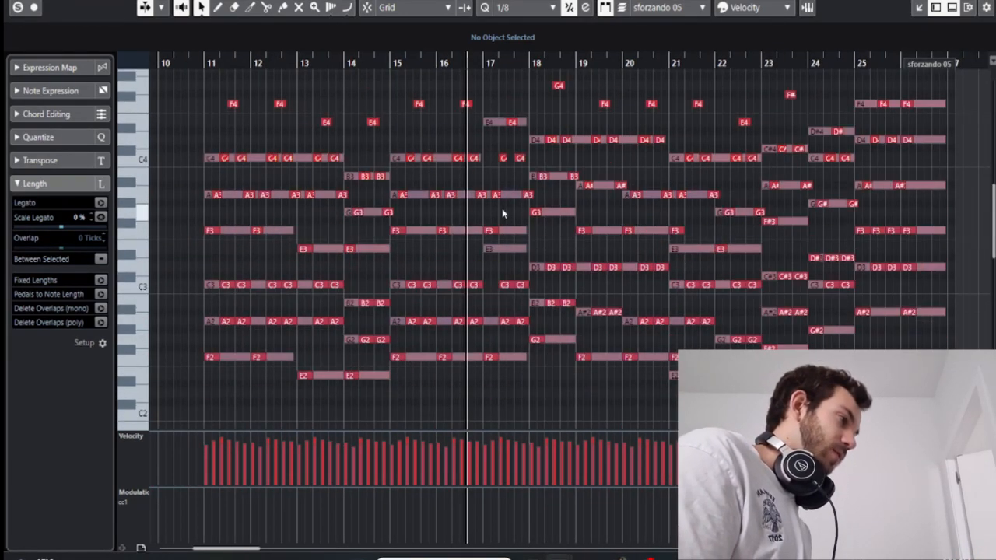
click(986, 2)
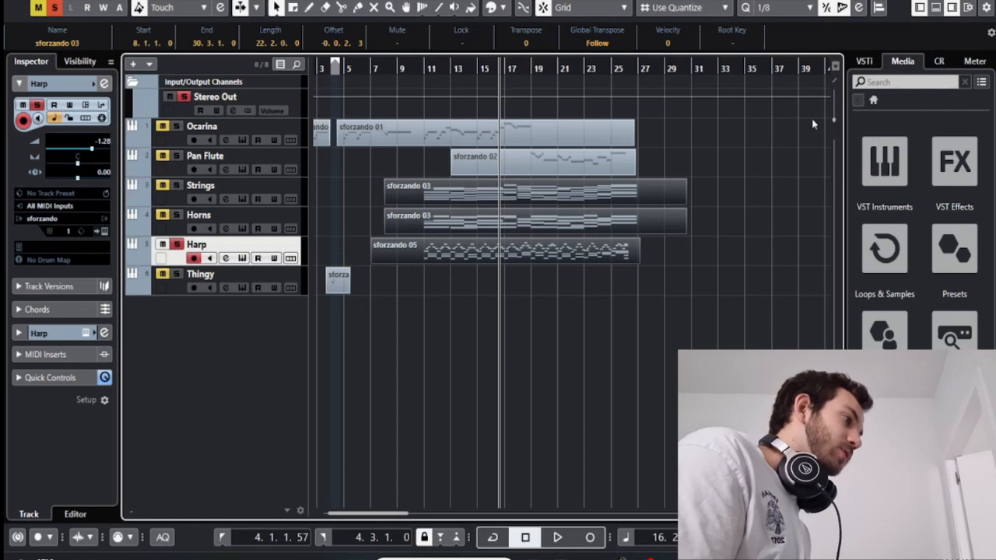
click(689, 203)
key(s)
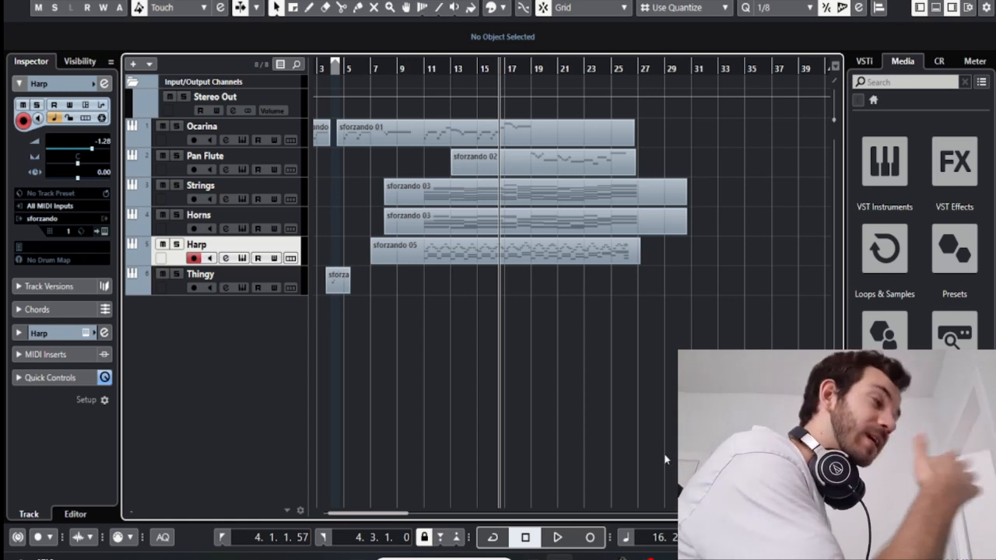
Place the playback cursor at bar 32, where the 4/4 section starts, and record a short melody on the Ocarina track
scroll(706, 247, right, 5)
scroll(656, 241, left, 2)
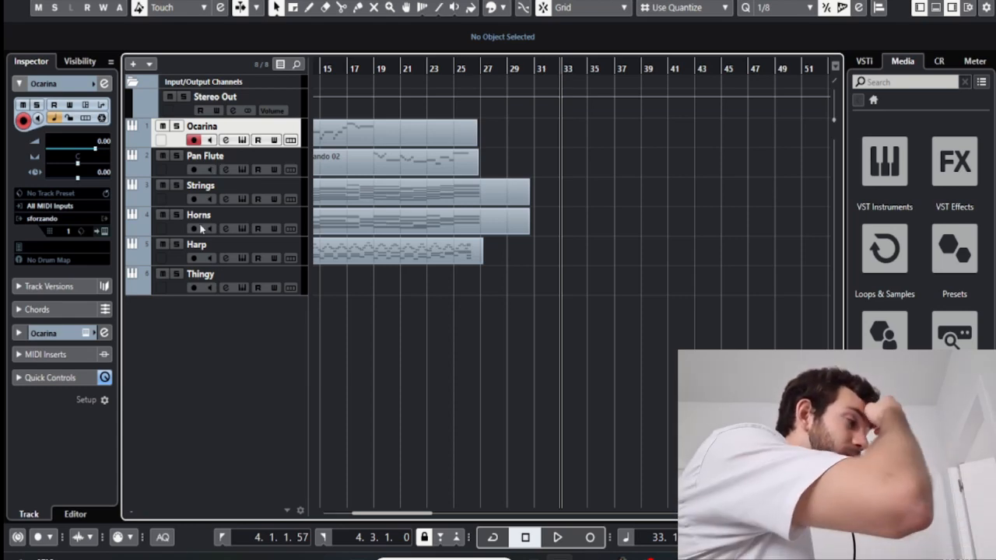
key(h)
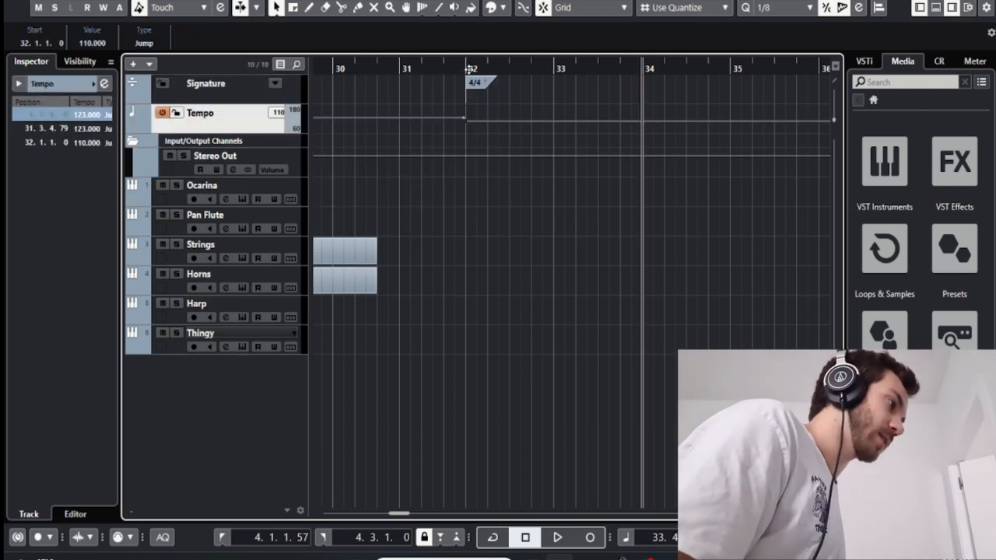
click(473, 67)
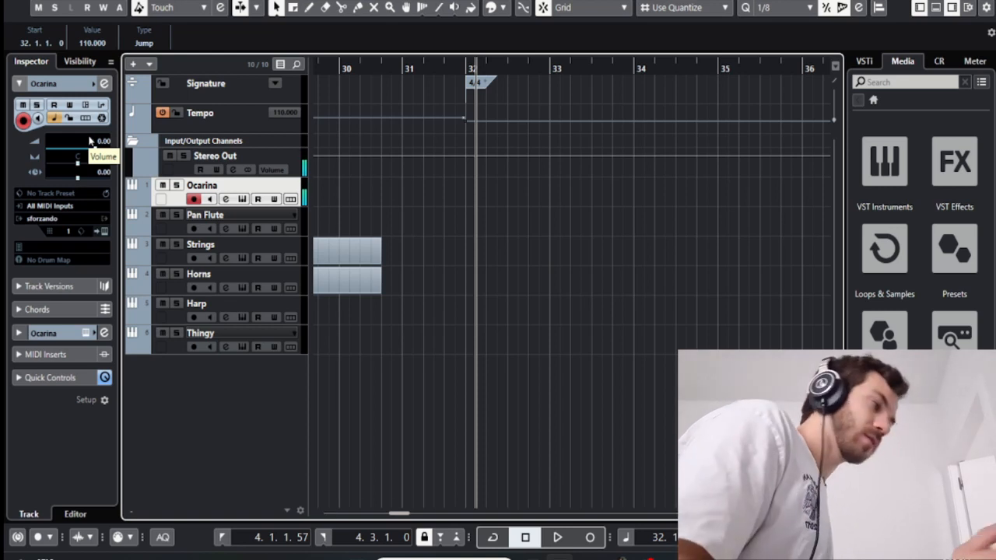
click(464, 67)
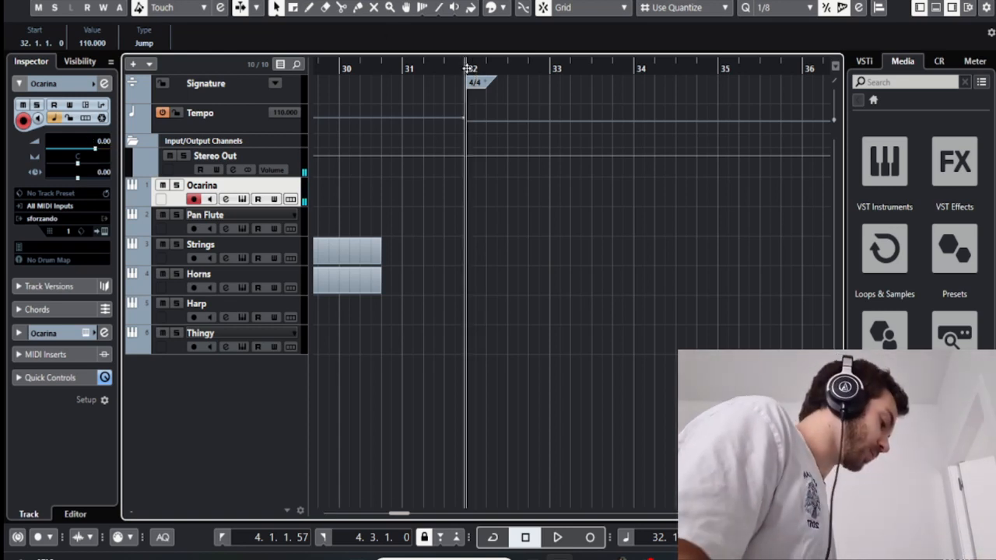
key(KP_Multiply)
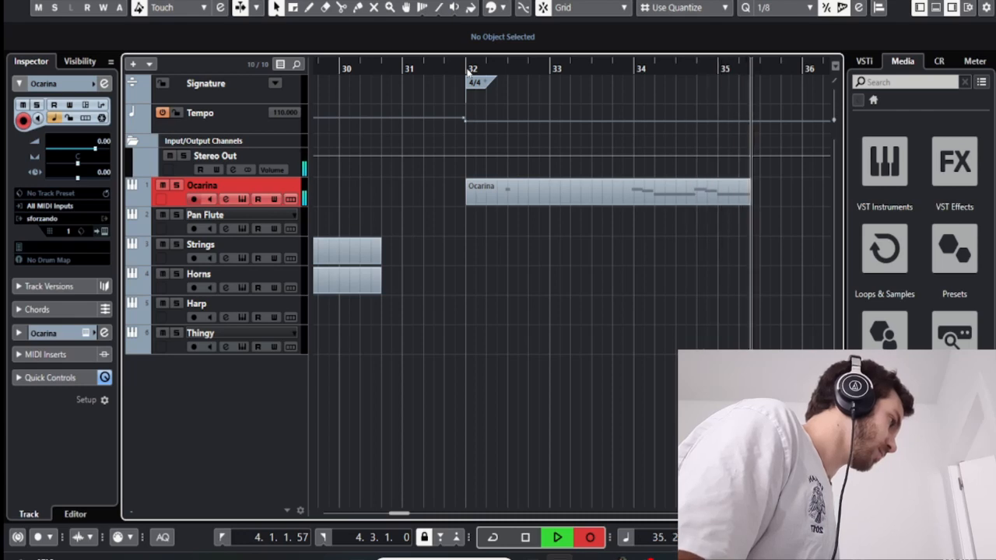
key(space)
Open the newly recorded Ocarina part and delete the stray notes before bar 34
scroll(414, 296, left, 5)
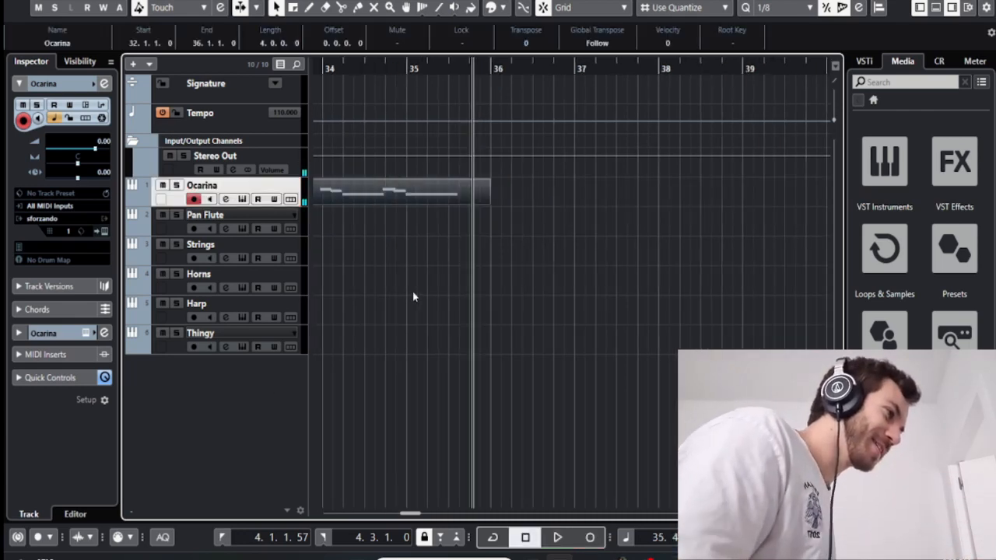
double_click(574, 197)
key(h)
key(h)
key(h)
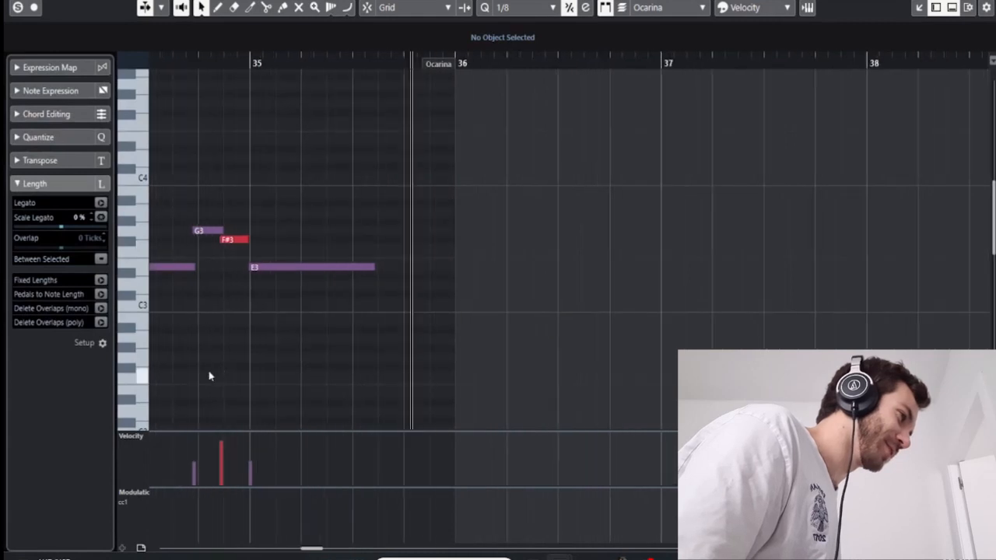
scroll(314, 330, left, 5)
drag(342, 262, 111, 161)
key(Delete)
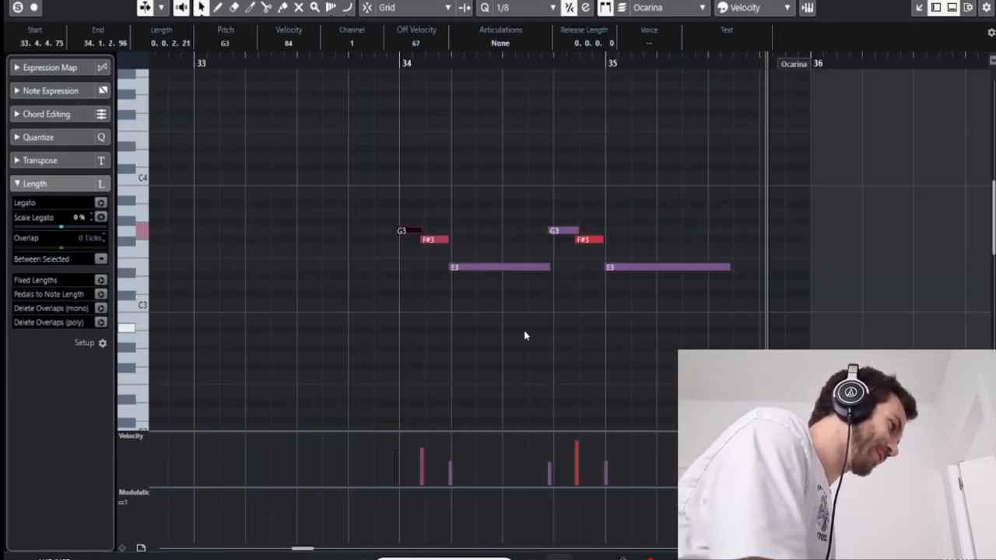
Move the second G3, F#3, E3 group earlier to directly follow the first, play it back, and trim the last E3 to end at bar 35
drag(510, 152, 653, 272)
drag(653, 273, 693, 338)
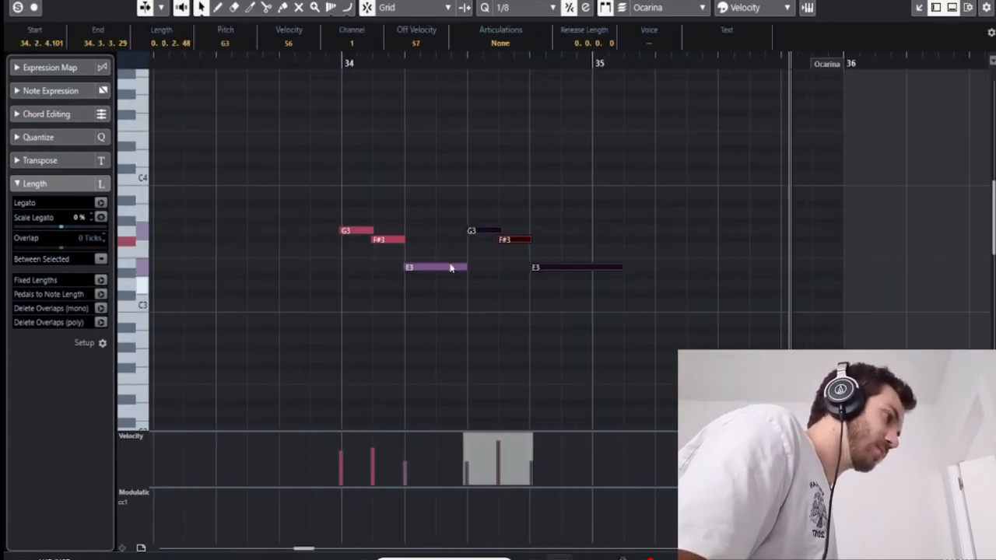
scroll(449, 264, down, 1)
click(361, 61)
key(space)
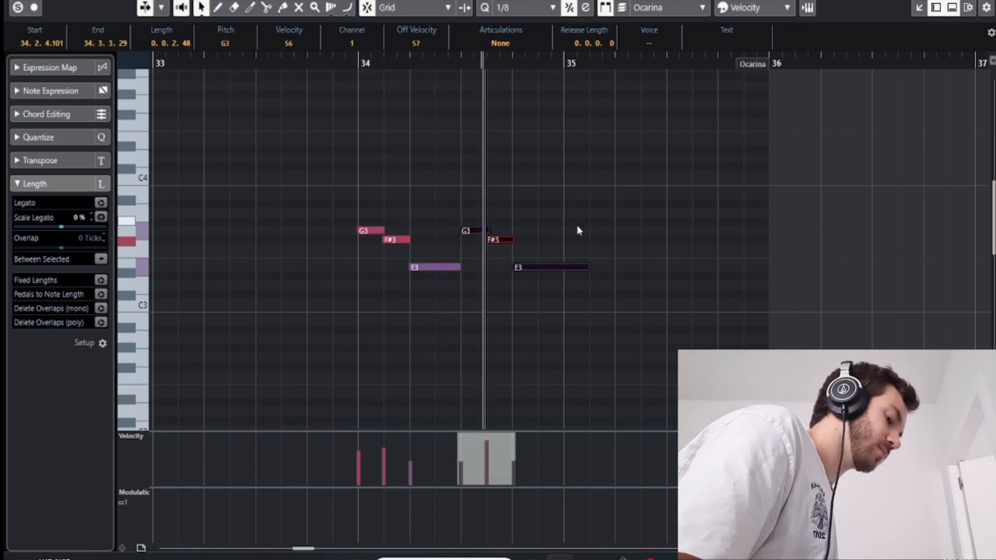
drag(588, 267, 565, 269)
click(594, 286)
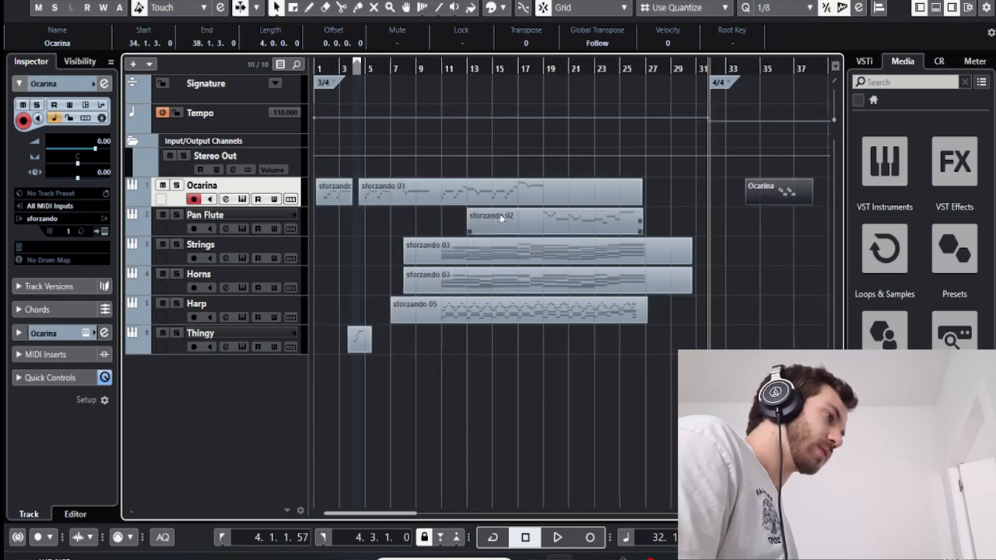
Reposition the second Ocarina part of the 4/4 section to run from 33.2.3 to 36.1.1
scroll(537, 280, up, 5)
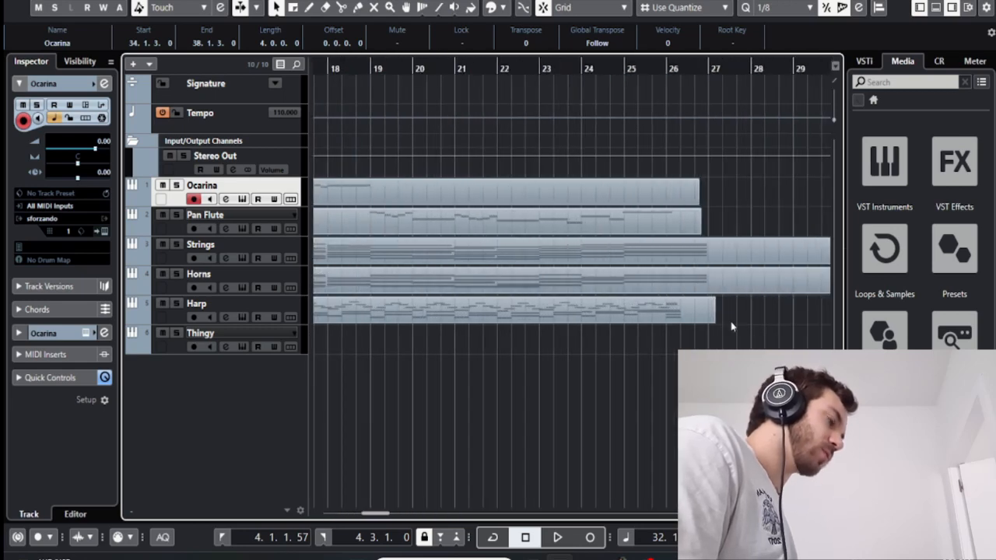
scroll(793, 304, right, 5)
click(758, 330)
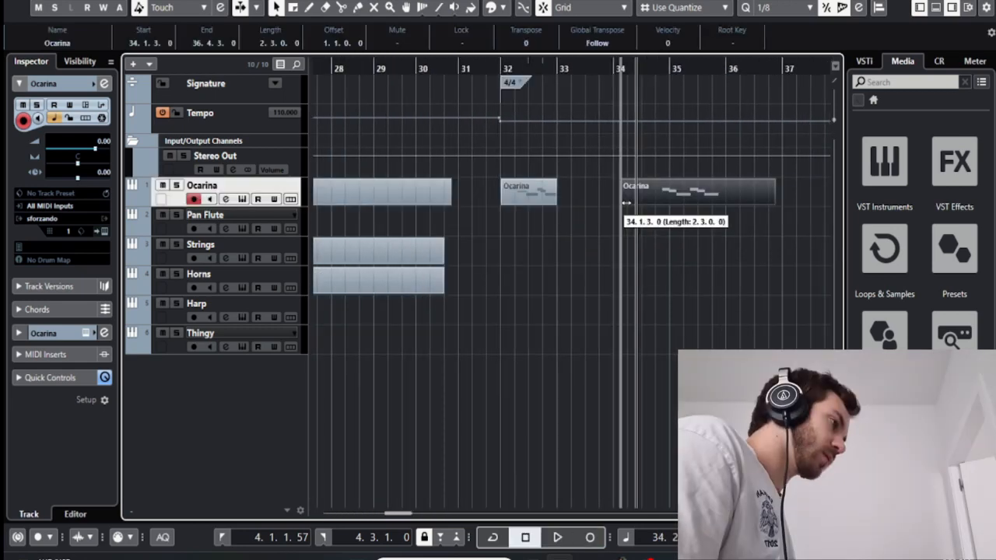
drag(622, 204, 602, 195)
Place the short sforzando 01 part from the Thingy track on the Harp track, starting at 32.4.1
scroll(642, 238, up, 4)
scroll(602, 198, down, 10)
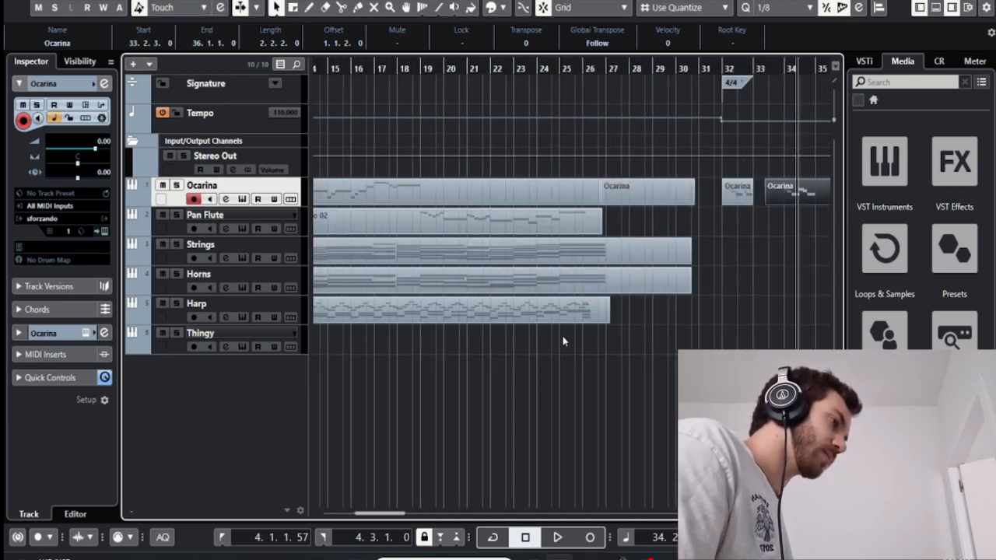
drag(348, 347, 652, 319)
scroll(660, 328, up, 4)
scroll(659, 324, up, 3)
scroll(651, 324, down, 2)
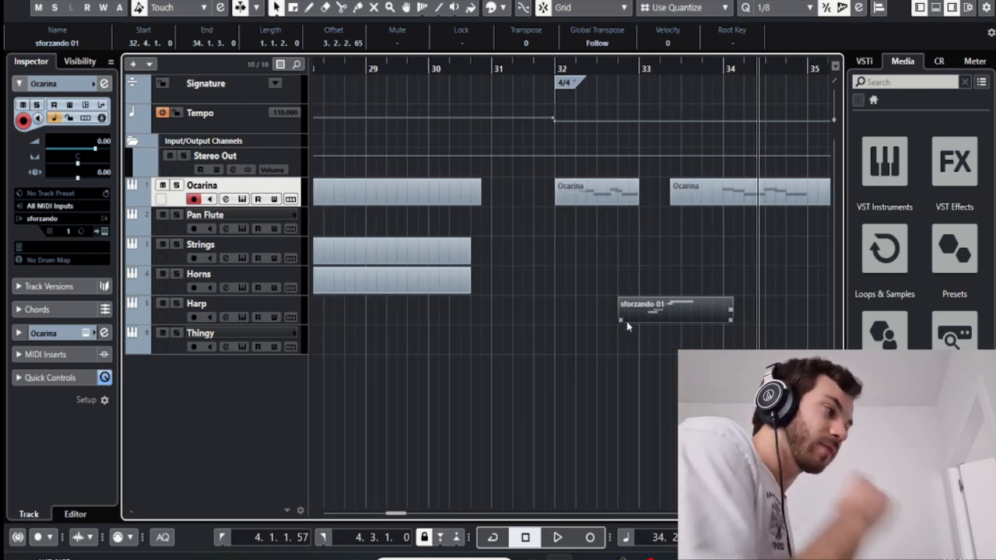
key(2)
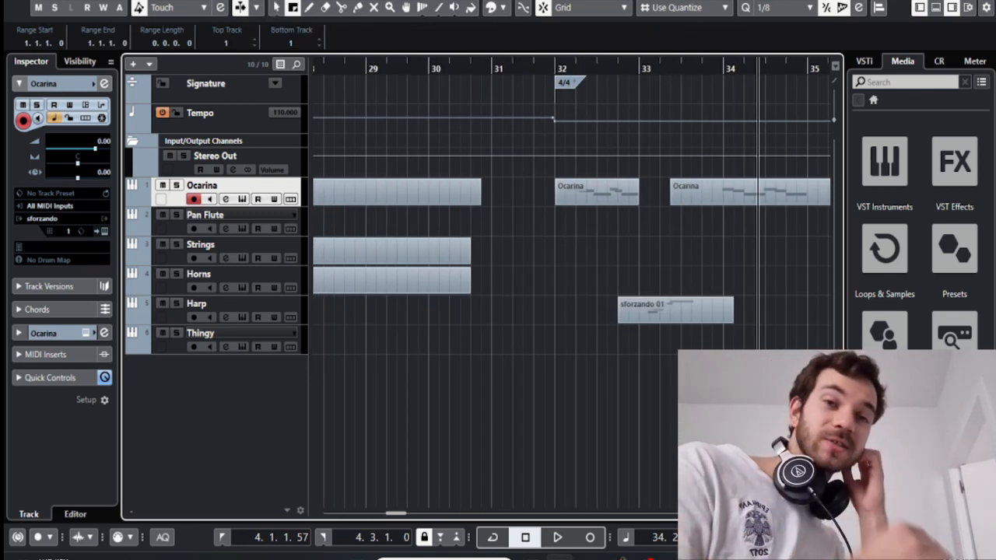
scroll(647, 285, right, 3)
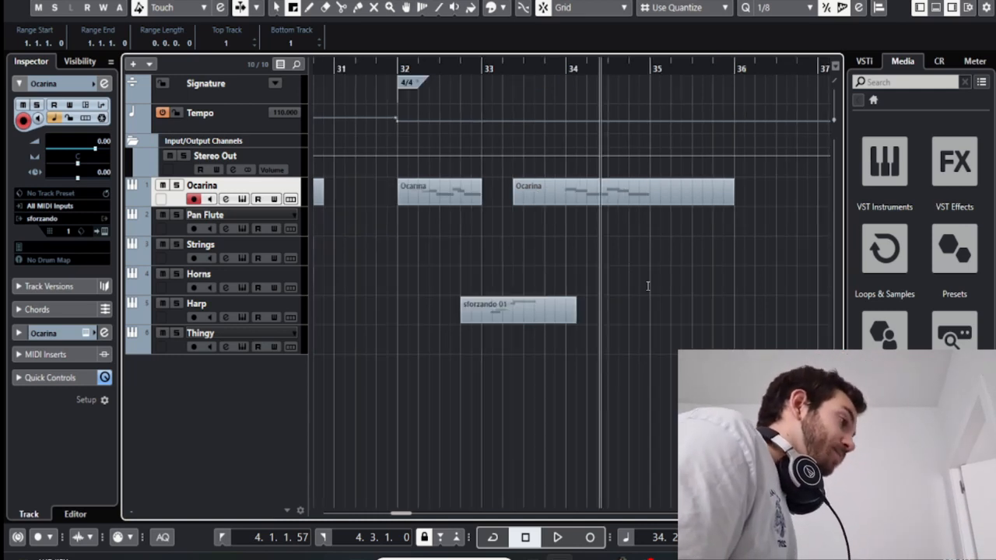
scroll(627, 278, up, 3)
click(627, 278)
key(1)
key(F1)
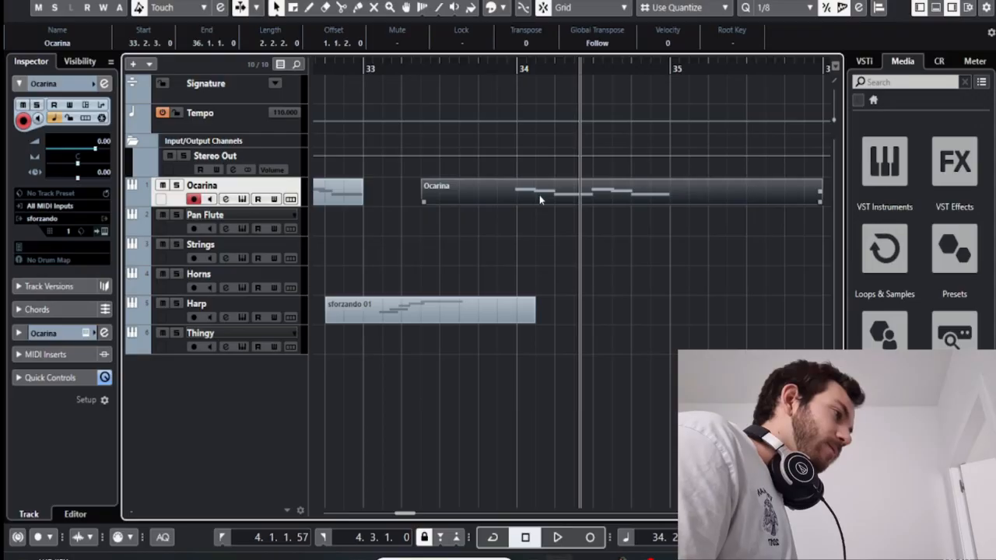
Open the Ocarina part around bar 34, align its long F#3 note with bar 36 and shorten it to about one beat
double_click(539, 195)
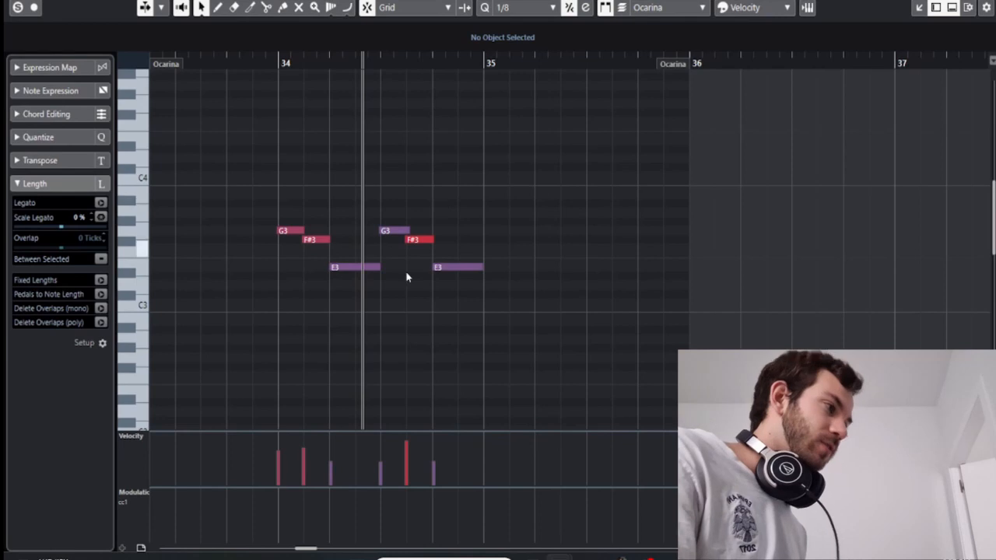
scroll(489, 290, up, 2)
scroll(484, 293, left, 3)
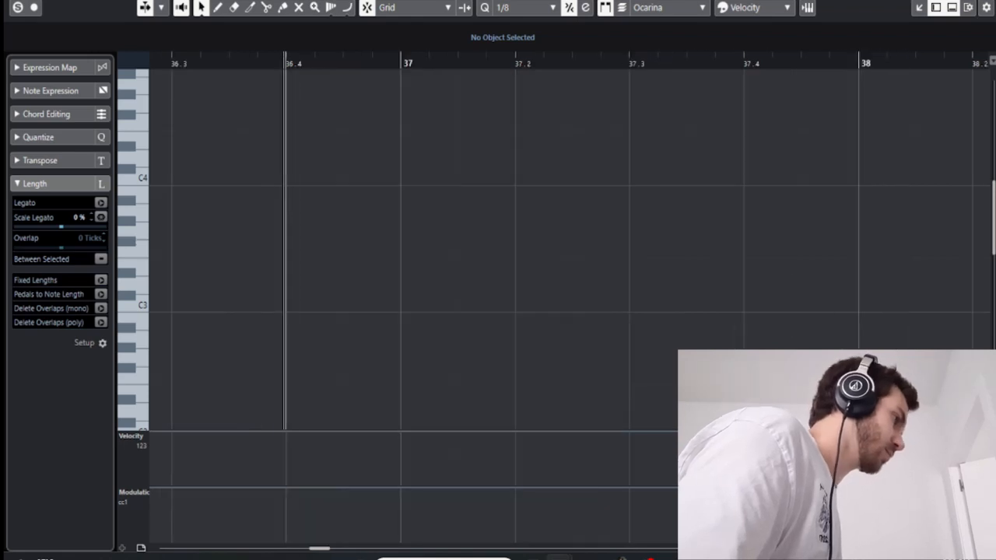
key(space)
scroll(558, 282, down, 4)
drag(527, 239, 485, 235)
scroll(479, 175, down, 1)
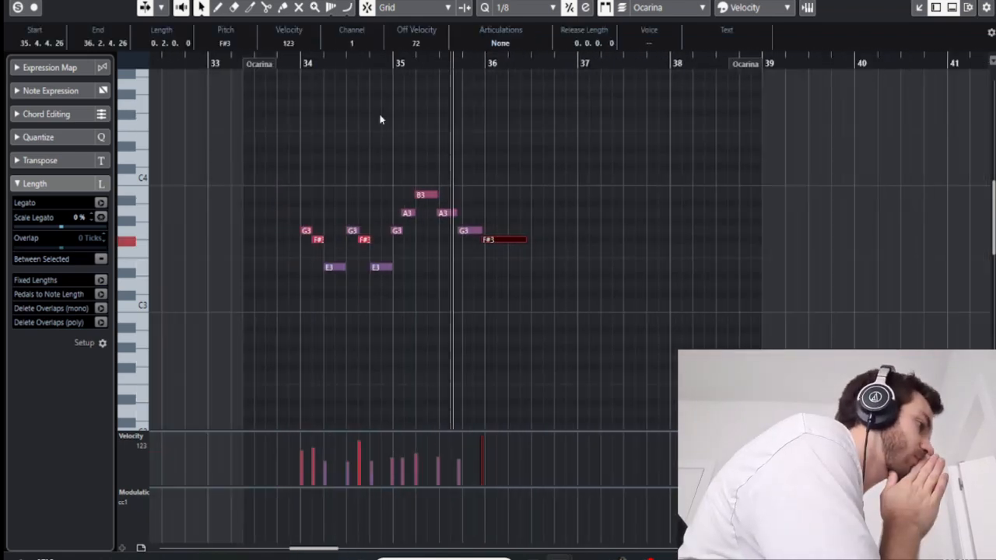
drag(539, 239, 525, 239)
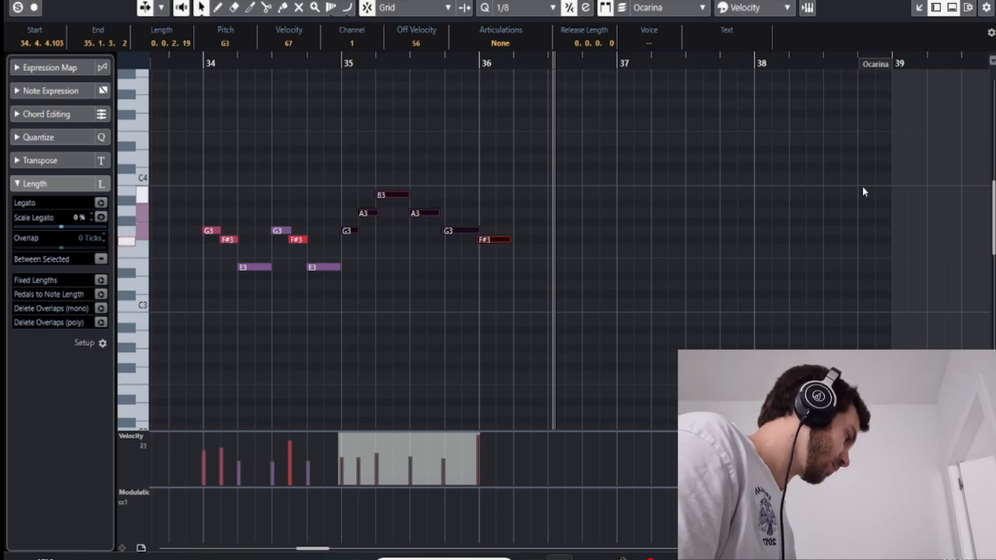
Raise an F#3 note near the end of the ocarina phrase to G3, then play the phrase from bar 34
key(space)
drag(757, 240, 756, 231)
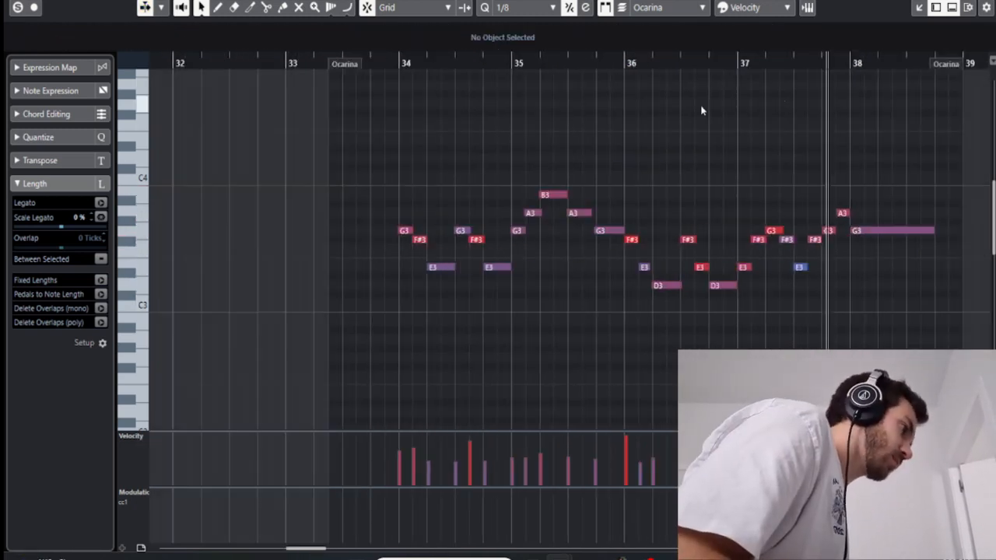
scroll(892, 151, down, 2)
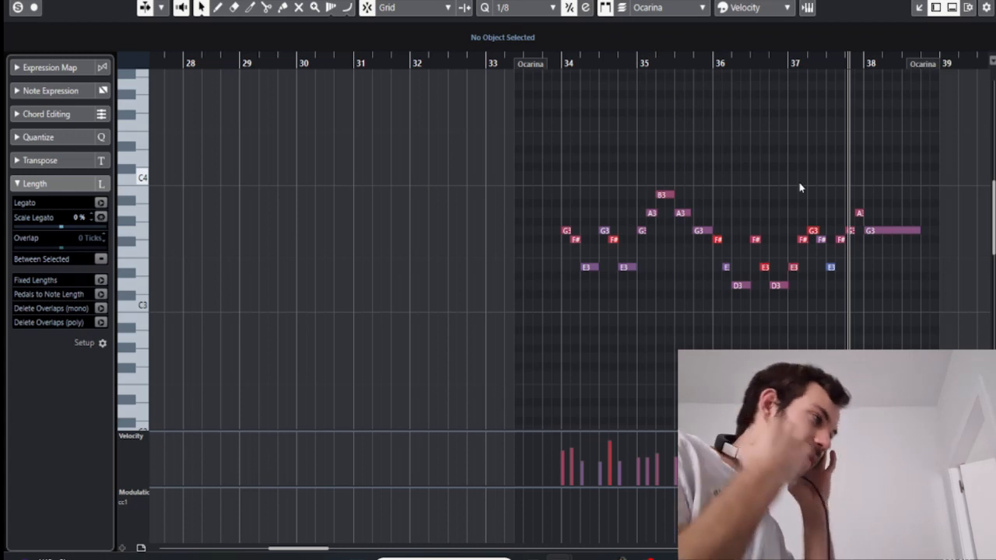
click(565, 63)
key(space)
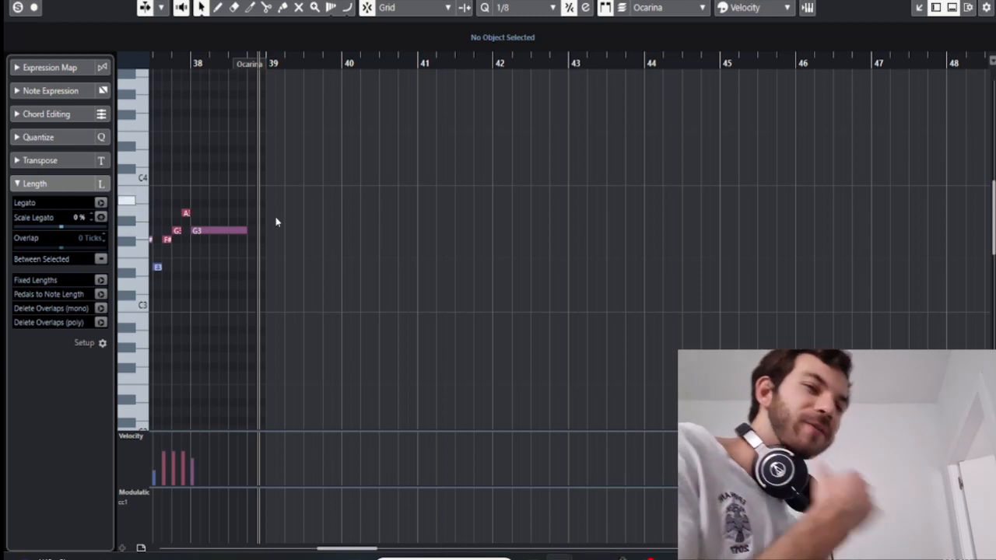
Lengthen the final G3 note in bar 38 to end at 38.4.3
scroll(522, 218, left, 5)
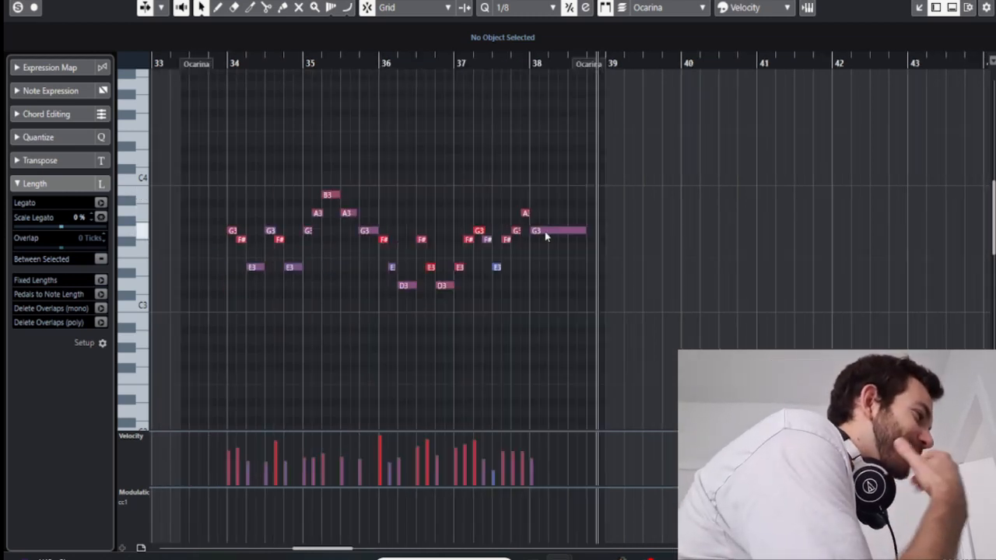
drag(586, 231, 598, 233)
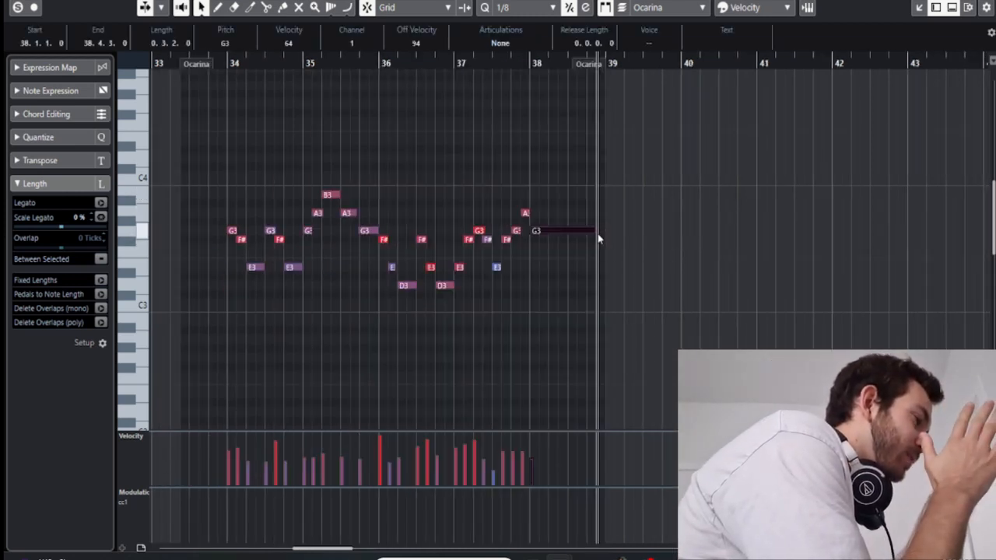
scroll(586, 354, left, 2)
drag(405, 119, 766, 346)
click(767, 326)
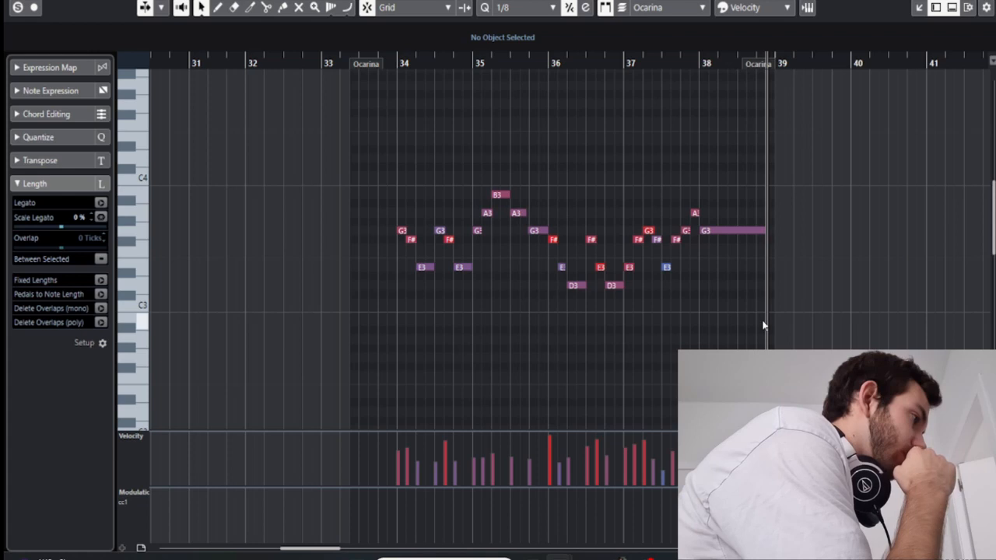
Return to the arrangement and add an instrument track named Guitar below the Pan Flute track
key(Return)
scroll(577, 217, down, 3)
scroll(578, 217, left, 3)
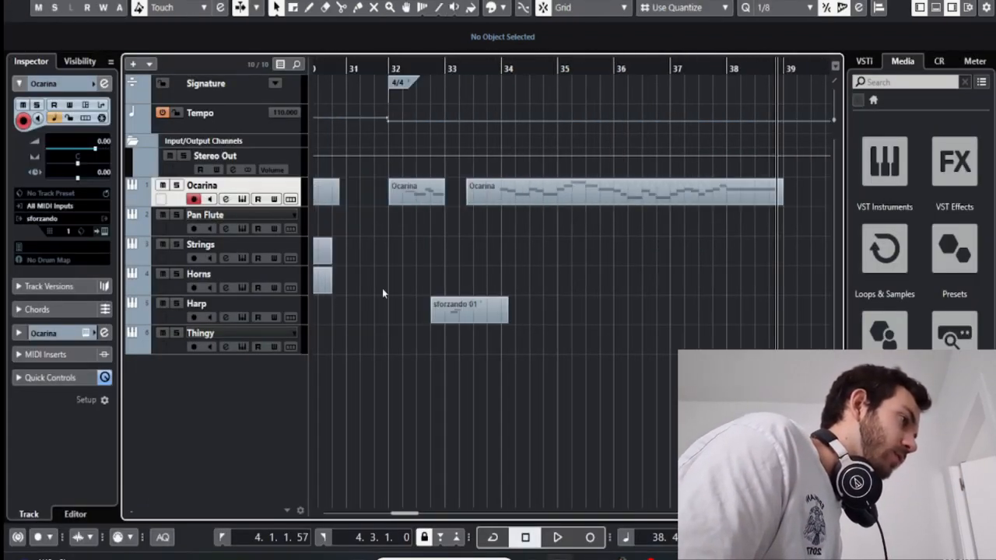
click(184, 229)
right_click(232, 364)
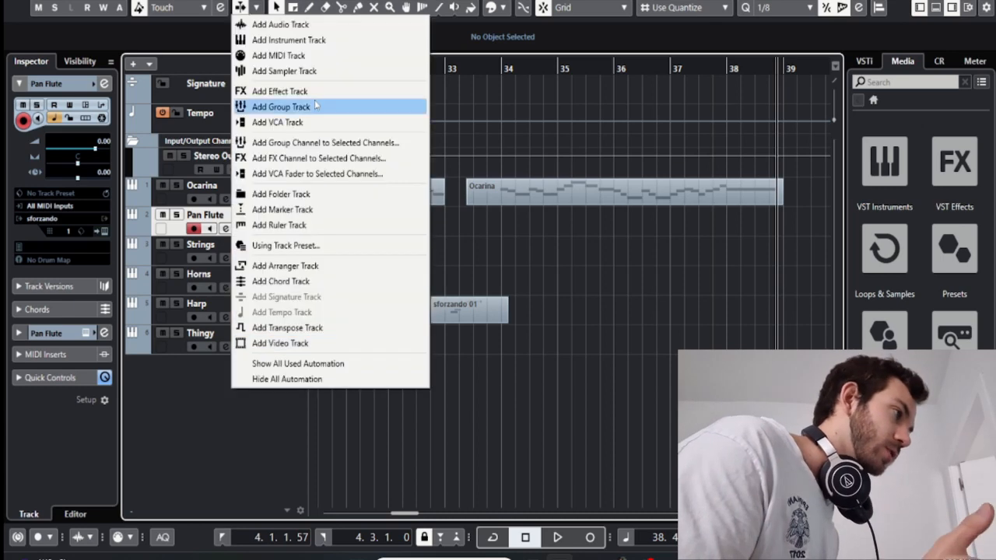
click(288, 39)
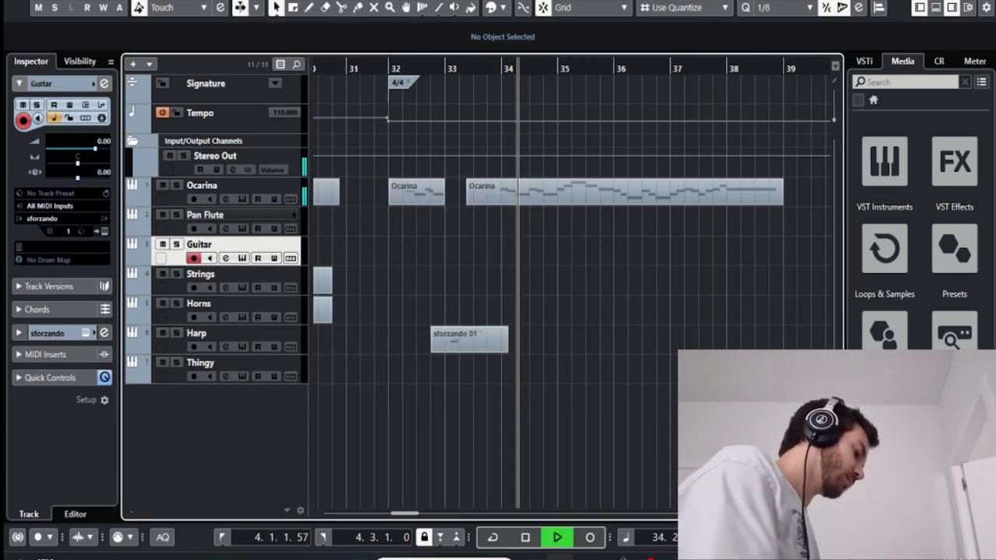
Record a melody on the Guitar track over bars 38 to 43, then check its notes and play it back
key(KP_Multiply)
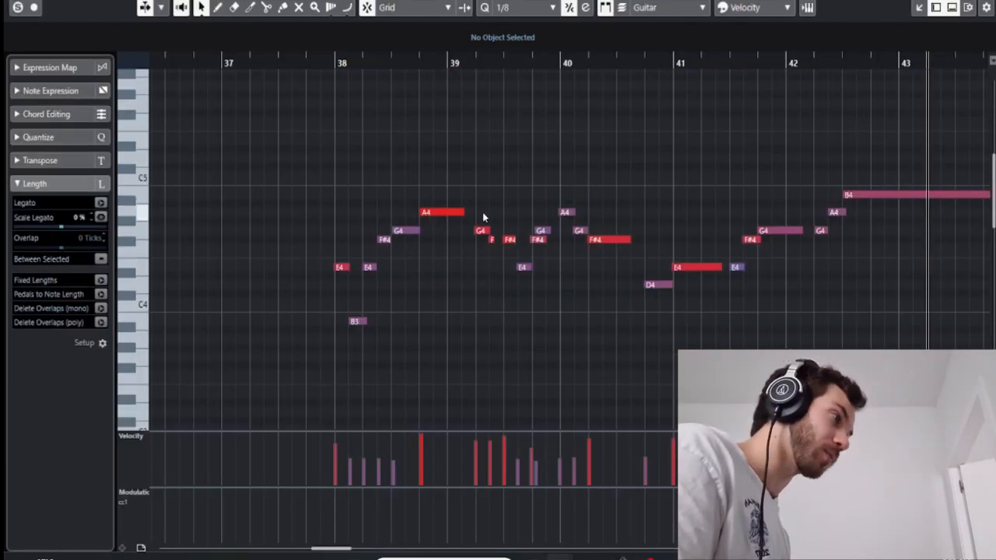
scroll(483, 214, up, 3)
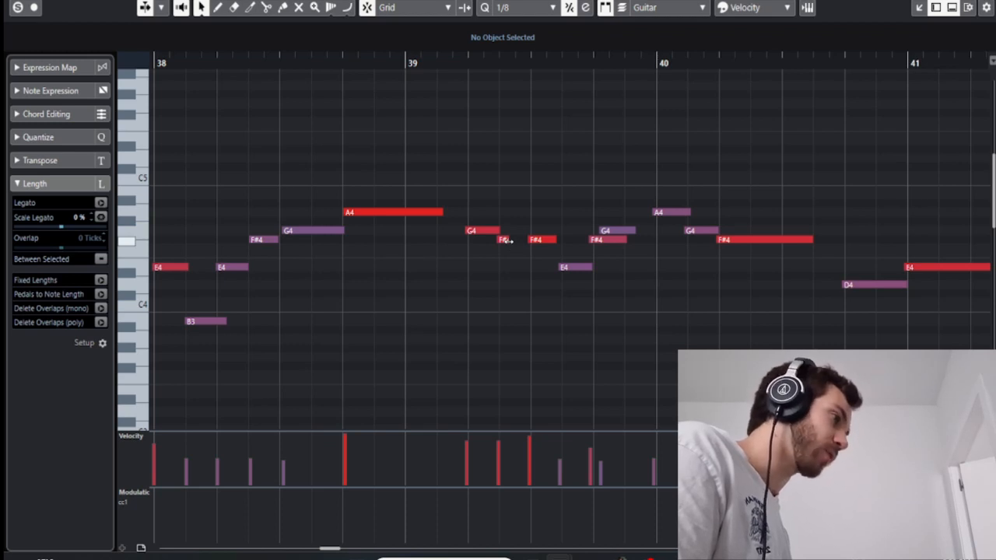
scroll(516, 244, down, 1)
click(279, 62)
key(space)
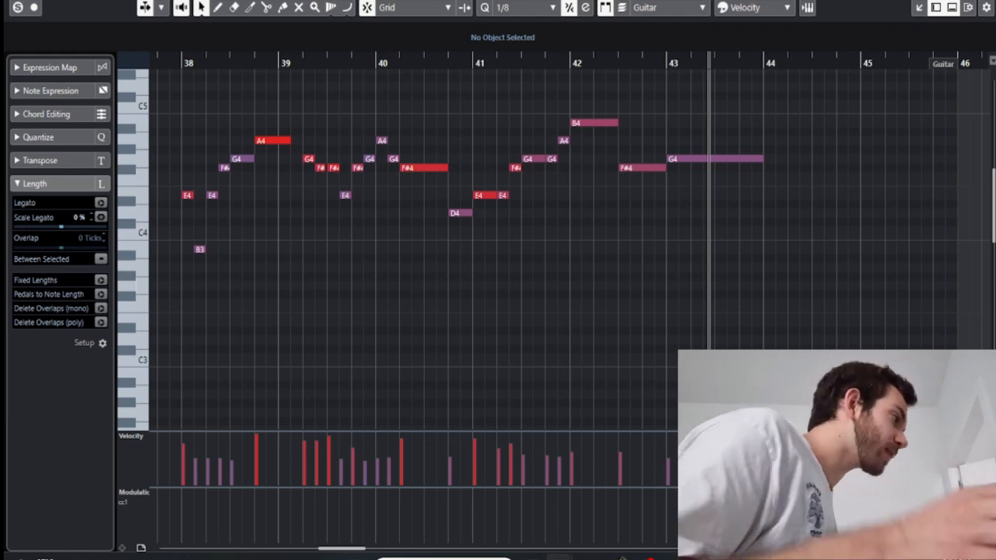
key(Return)
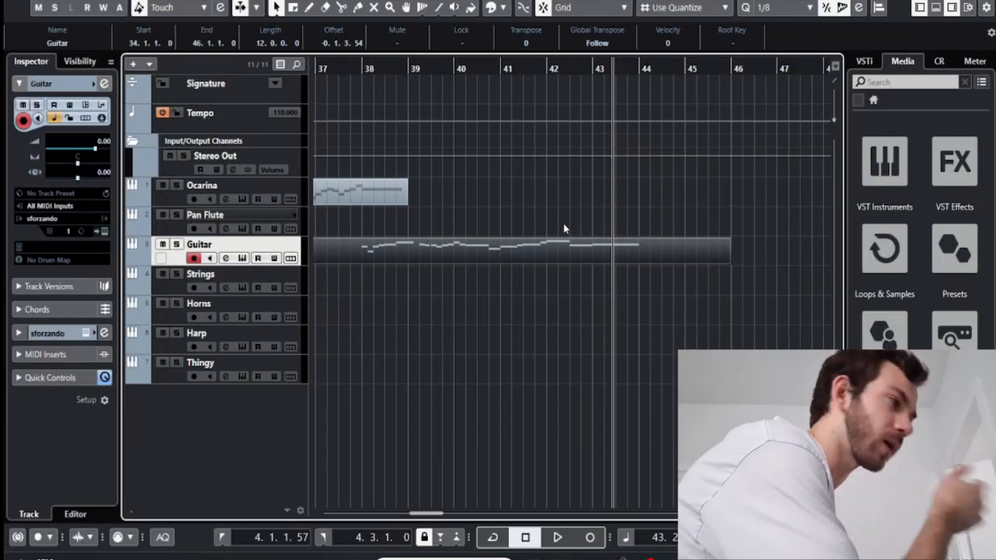
Examine the notes of the sforzando 01 part on the Ocarina track in the first section, from bar 5 to bar 19
scroll(566, 227, left, 10)
scroll(537, 256, left, 3)
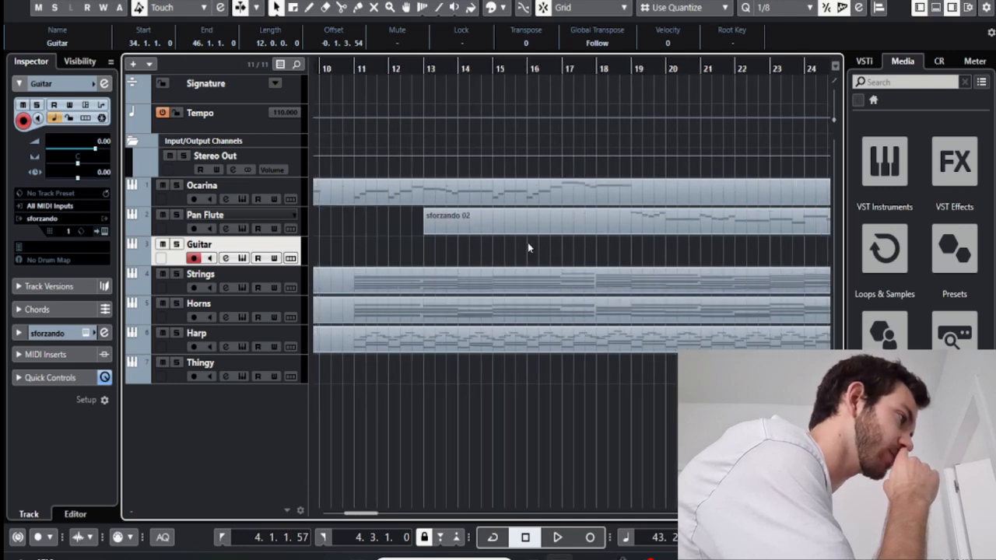
click(347, 208)
click(368, 204)
key(Return)
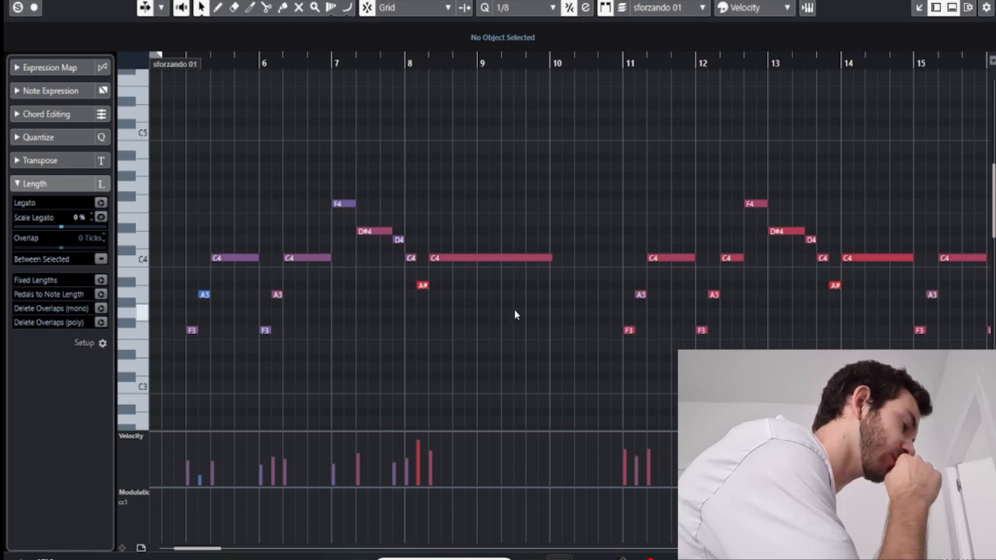
scroll(514, 314, down, 3)
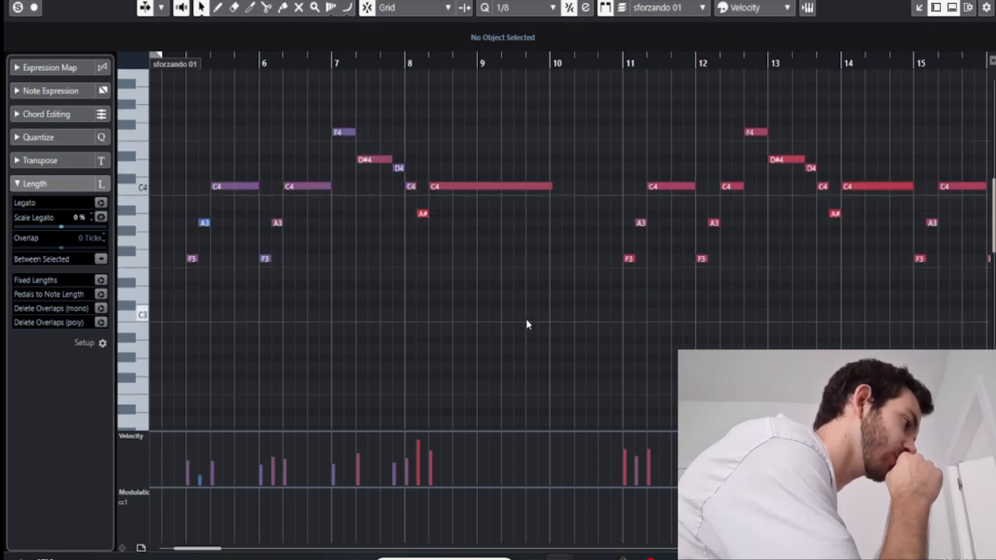
scroll(514, 342, right, 5)
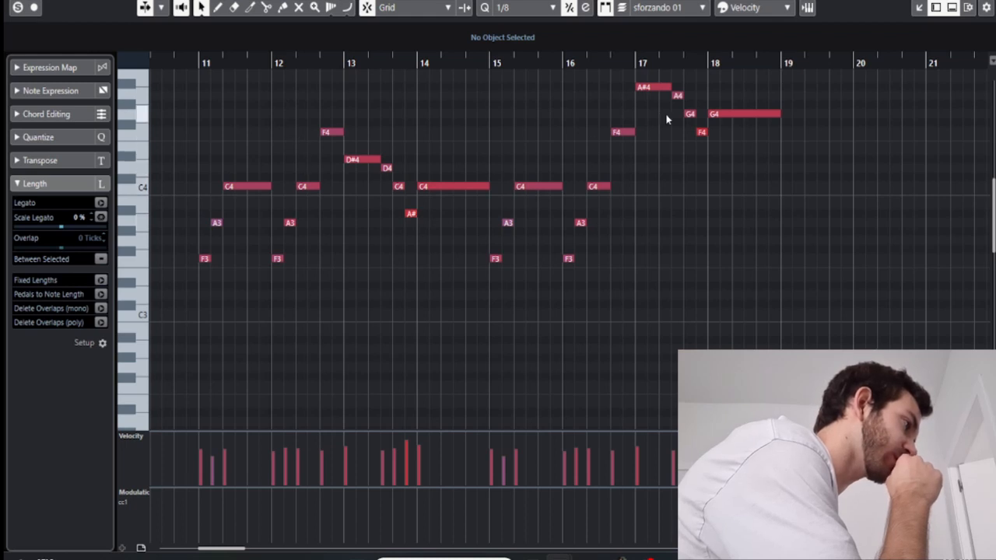
scroll(797, 156, up, 4)
key(Return)
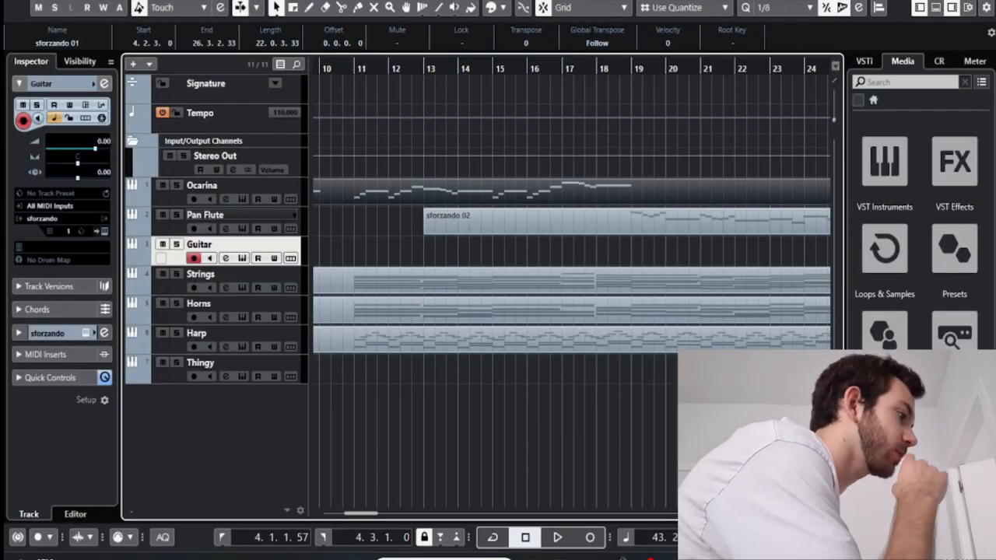
Record sustained string chords on the Strings track under the ocarina melody in bars 34 to 36
scroll(544, 383, right, 10)
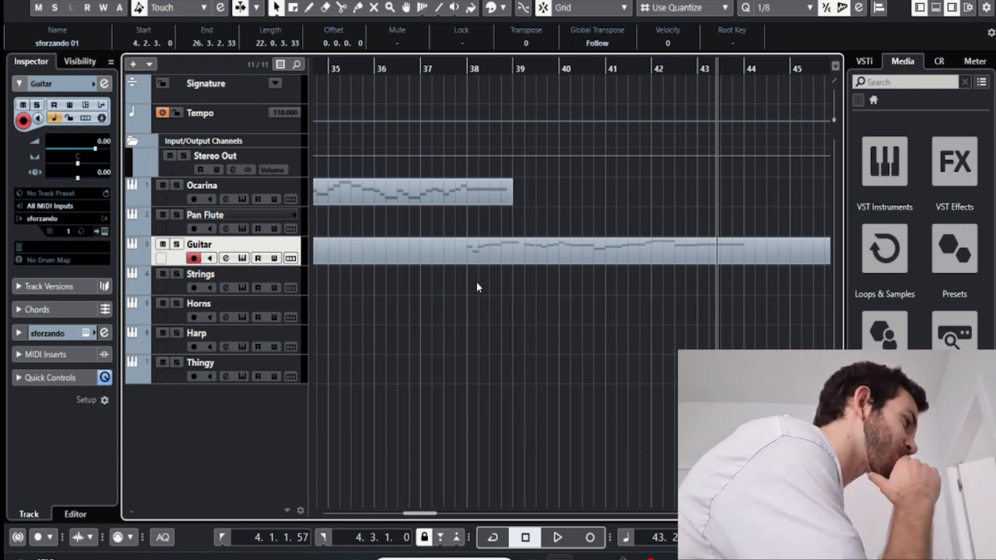
click(456, 257)
scroll(481, 302, left, 2)
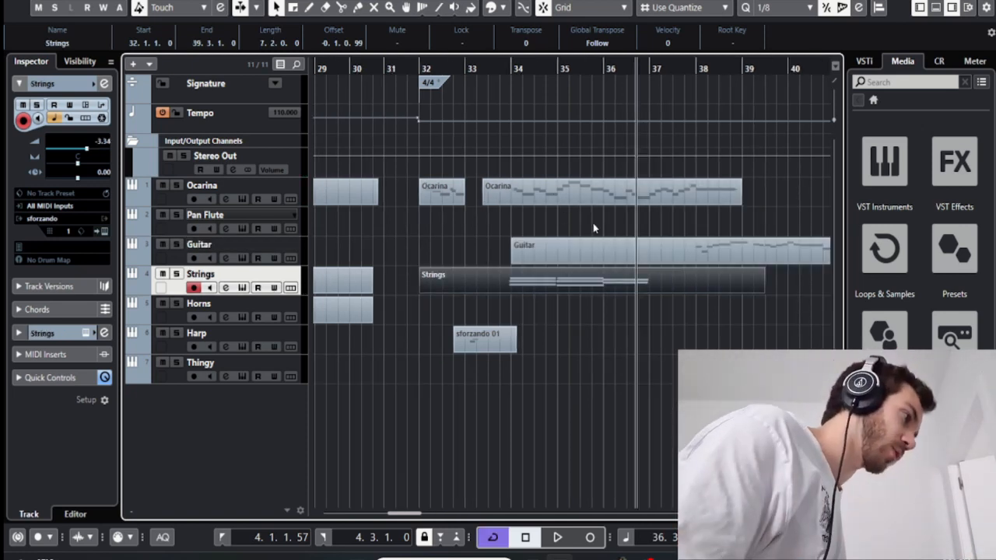
Compare the ocarina melody with the string chords note by note, playing both from bar 34
double_click(591, 195)
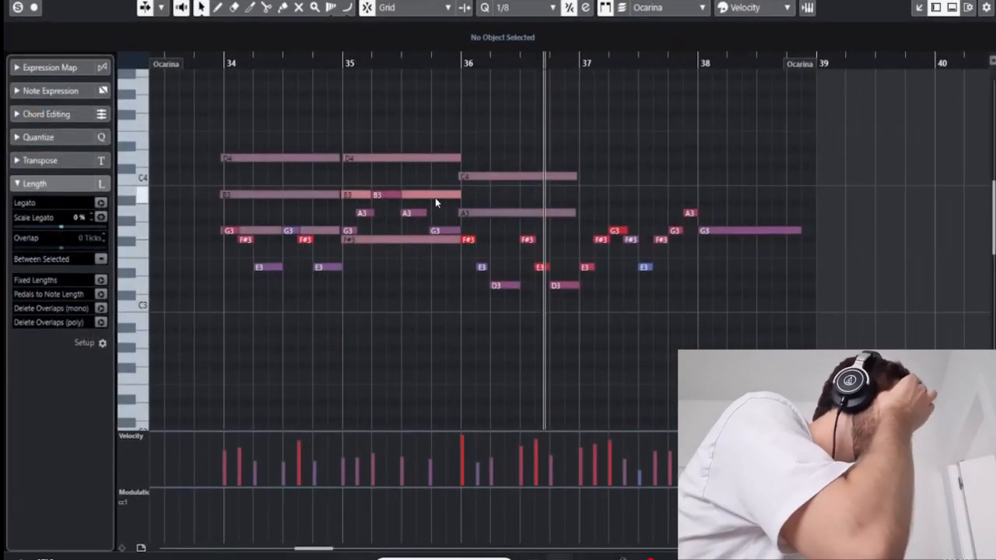
click(220, 61)
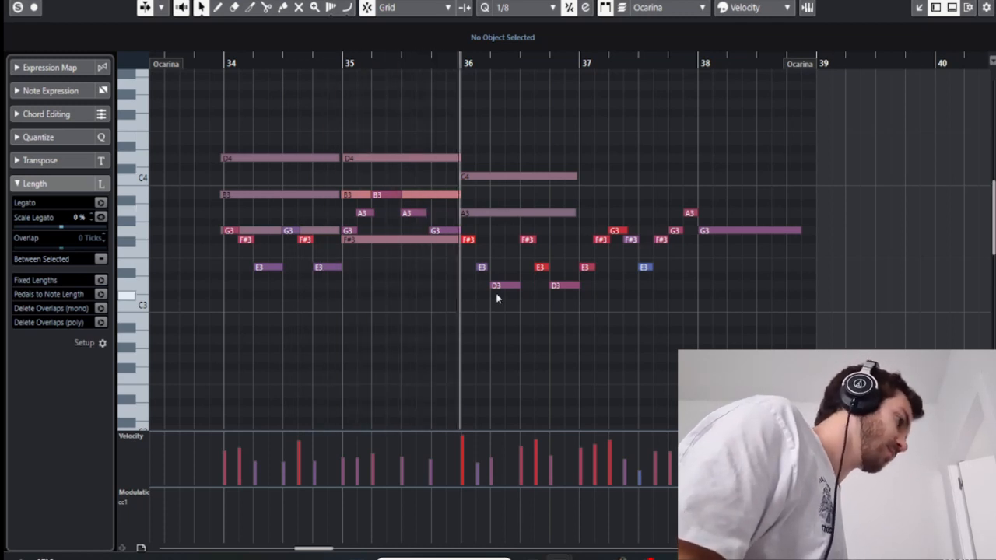
ctrl+scroll(496, 288, up, 2)
click(456, 215)
ctrl+scroll(456, 220, up, 2)
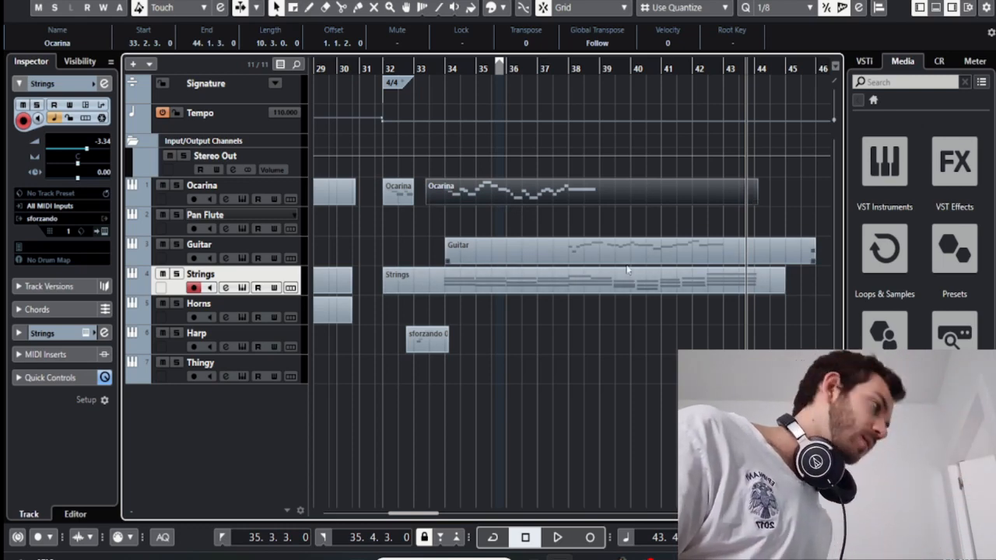
Copy the ocarina phrase from the E3 at bar 37 through the long G3 in bar 38 and paste it at 42.3.1
double_click(663, 189)
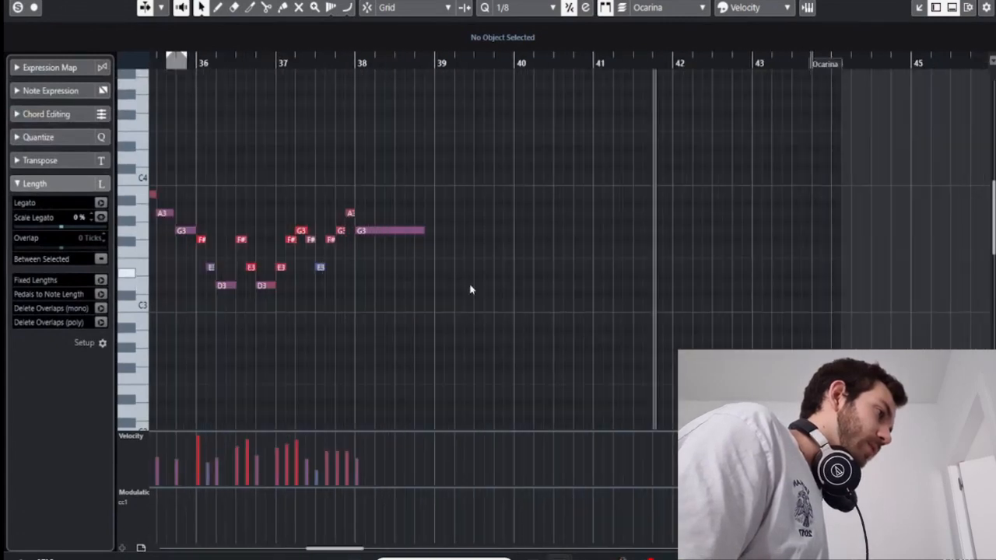
scroll(470, 290, down, 3)
scroll(481, 311, left, 3)
scroll(459, 307, up, 4)
scroll(718, 303, up, 3)
drag(760, 144, 558, 316)
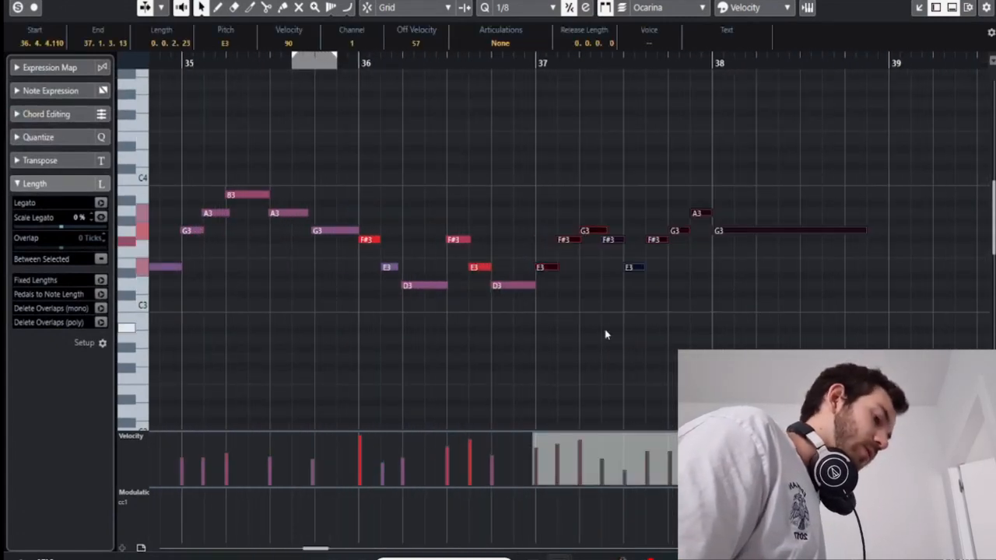
scroll(606, 335, right, 2)
scroll(596, 335, down, 3)
key(Return)
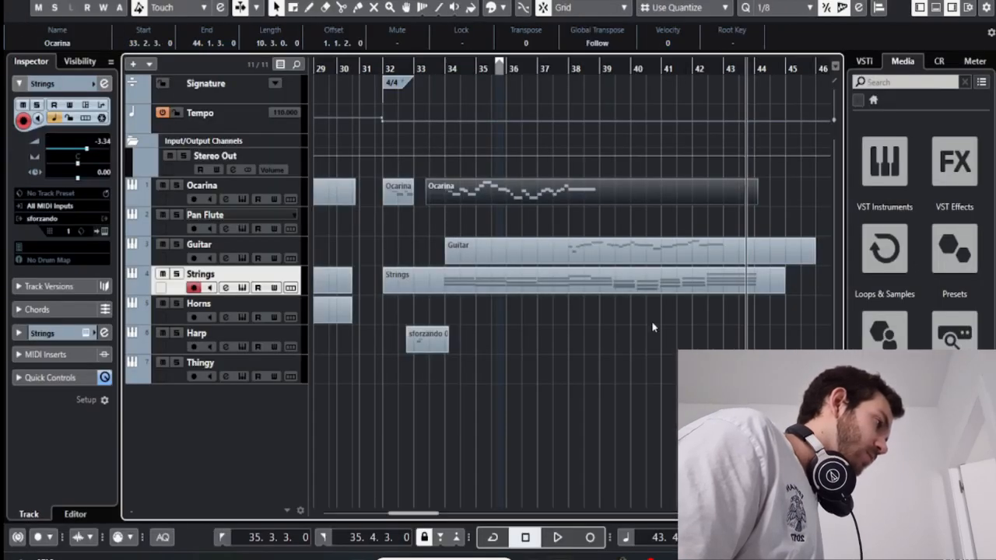
scroll(759, 217, up, 3)
scroll(670, 189, right, 3)
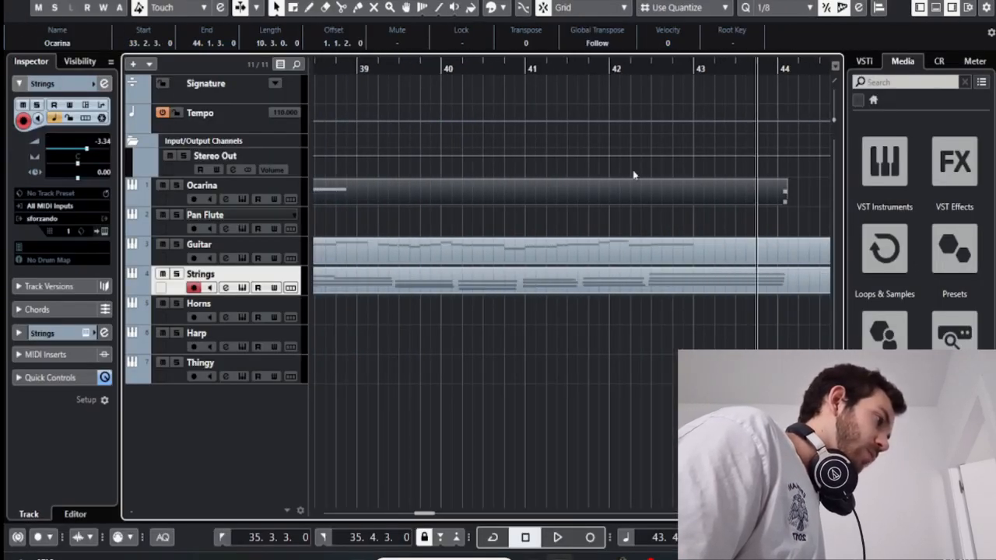
click(652, 64)
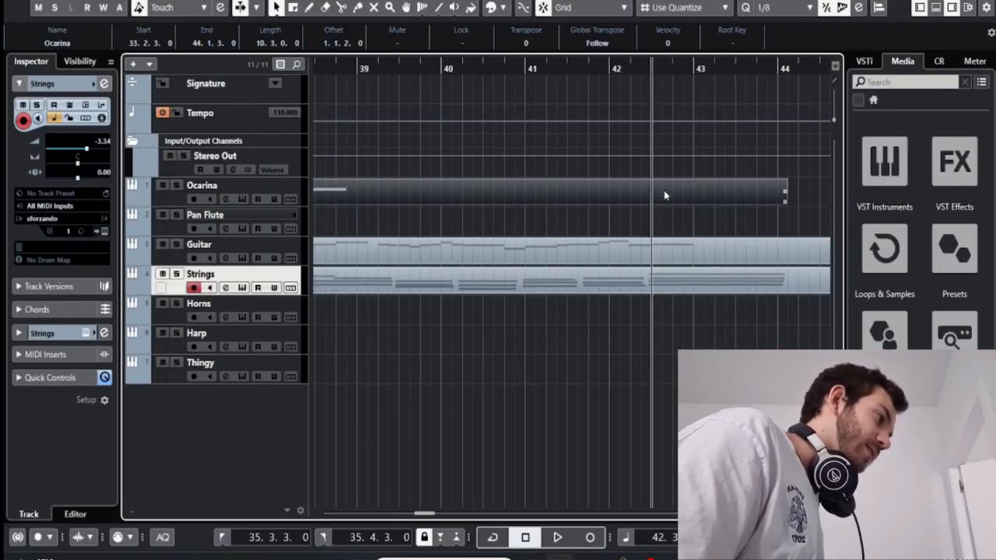
double_click(666, 195)
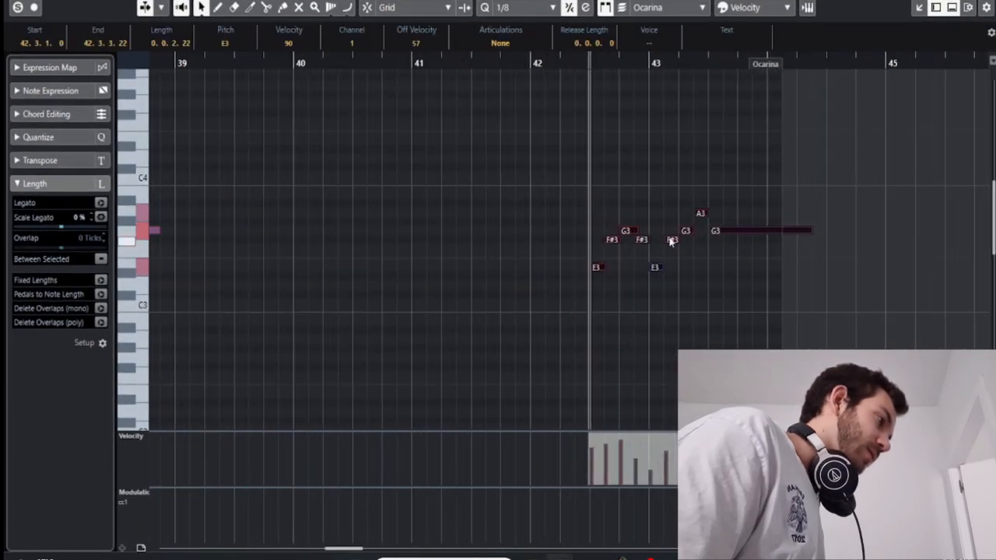
Move the pasted ocarina phrase one bar earlier to start at 41.3.1, then play it from bar 40
key(ctrl+Left)
key(ctrl+Left)
key(ctrl+Left)
key(ctrl+Left)
key(ctrl+Left)
key(ctrl+Left)
key(ctrl+Left)
key(ctrl+Left)
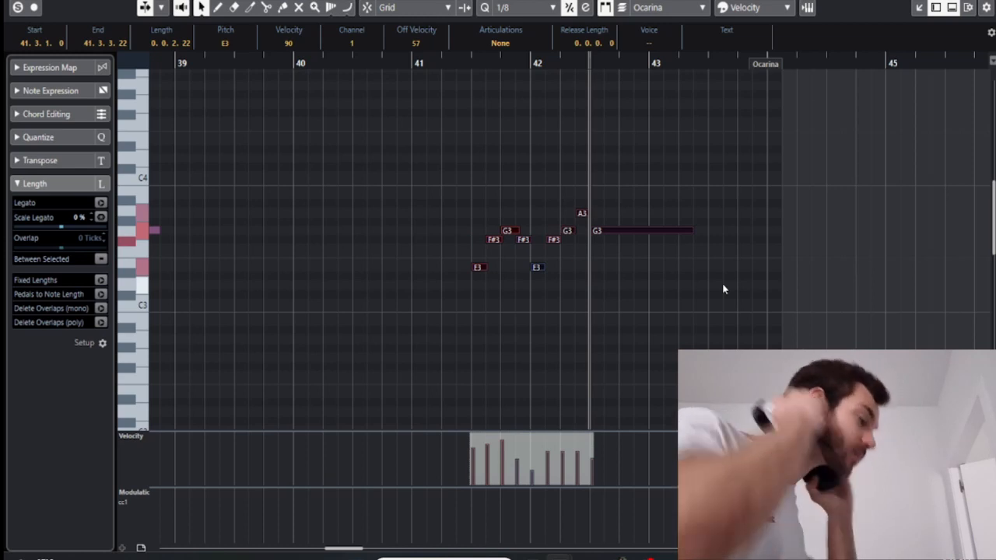
drag(360, 56, 293, 64)
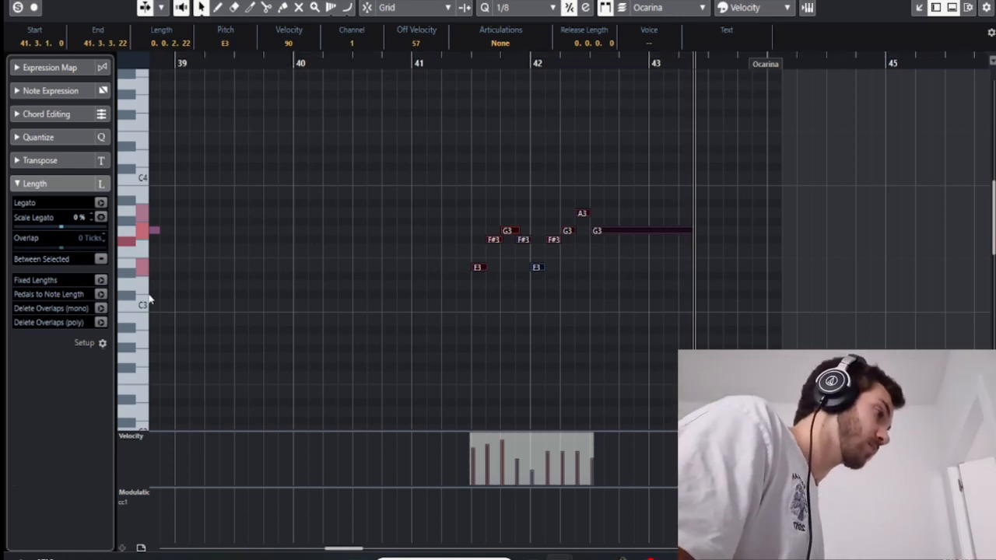
scroll(469, 279, left, 3)
scroll(548, 241, up, 3)
key(Return)
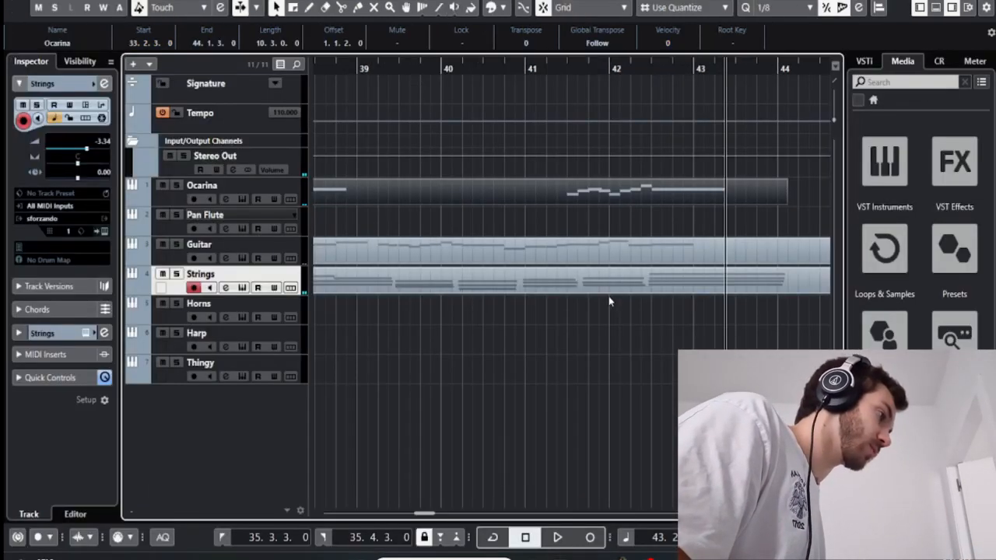
Open the Ocarina and Strings parts together and add a two-beat D3 ocarina note at bar 41, ahead of the copied phrase
shift+click(564, 288)
shift+click(567, 201)
shift+click(568, 201)
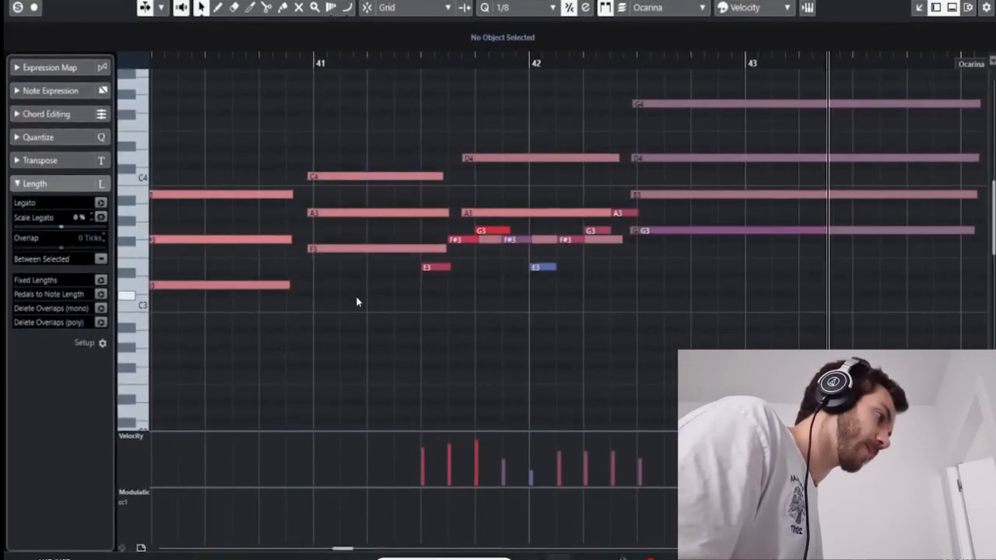
scroll(356, 301, up, 3)
click(507, 269)
scroll(467, 377, left, 3)
scroll(758, 345, down, 2)
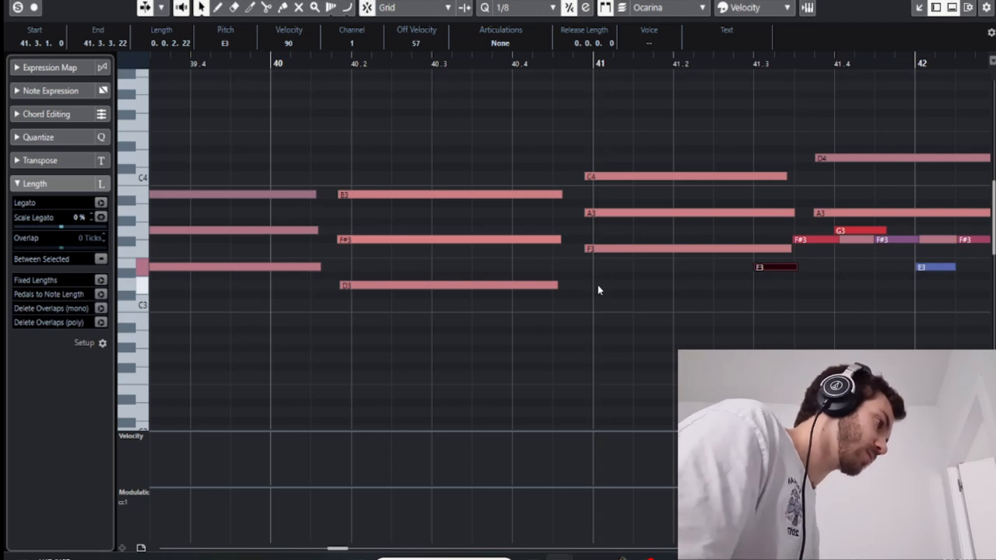
mouse_move(596, 286)
mouse_down()
mouse_move(740, 293)
mouse_move(745, 305)
mouse_up()
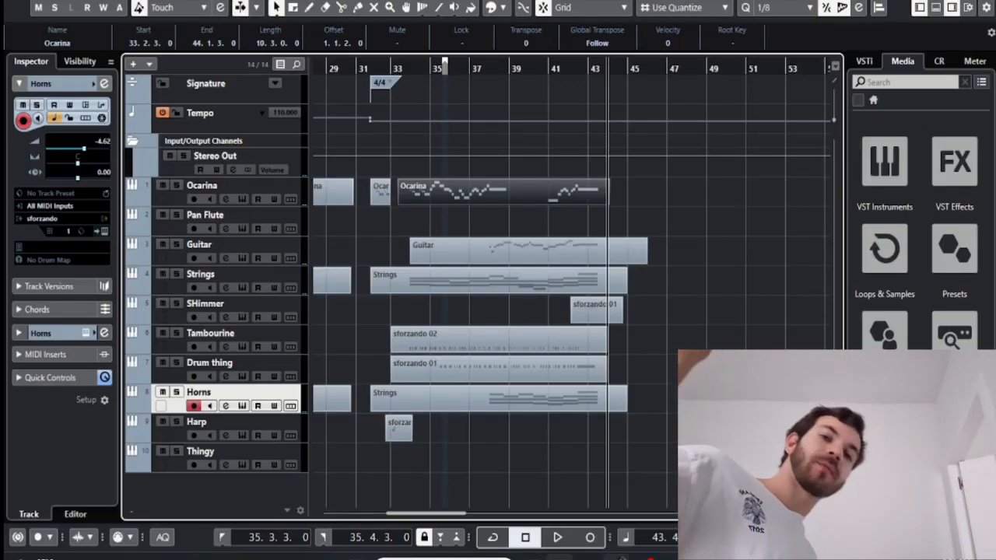
Examine the notes of the short Ocarina part in bar 32, then return to the arrangement
mouse_move(616, 556)
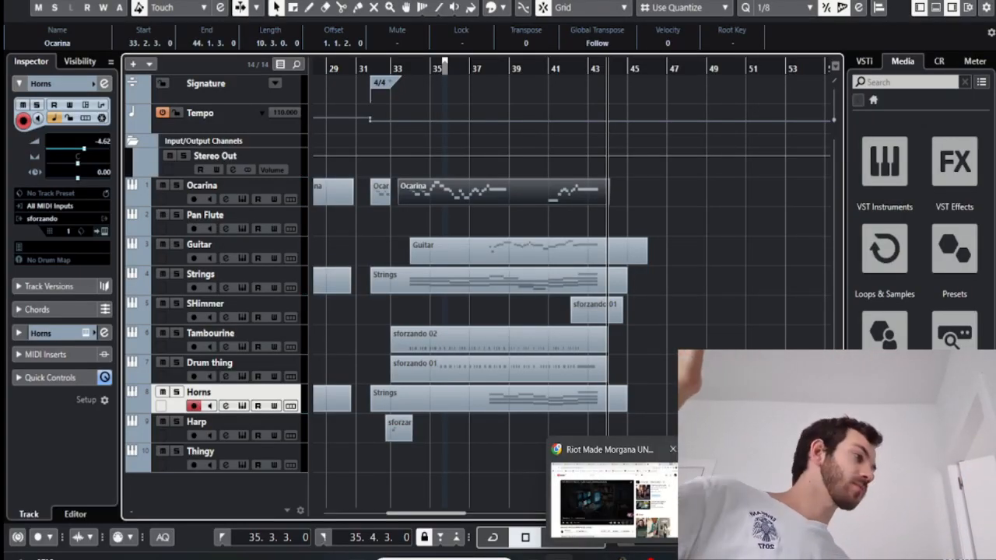
click(687, 336)
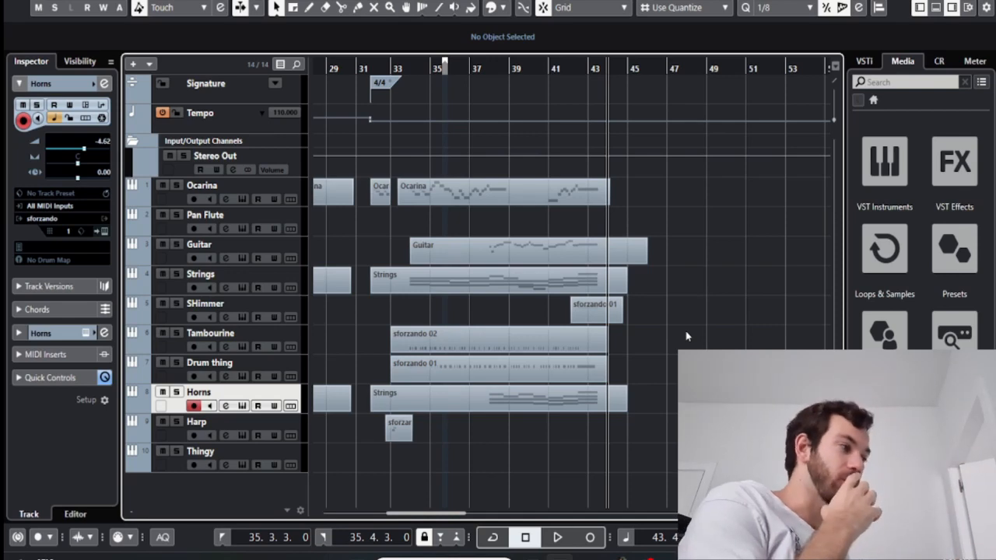
double_click(387, 201)
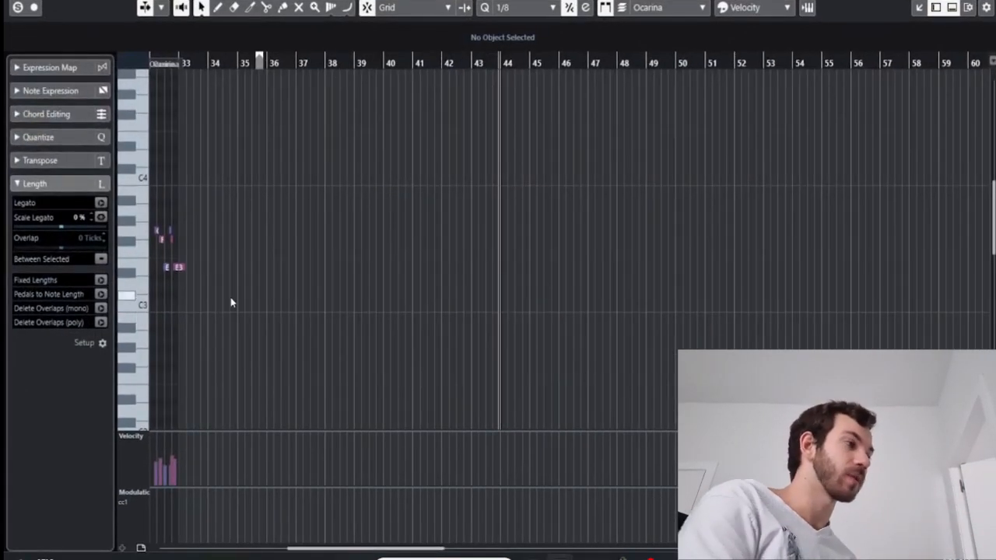
scroll(316, 306, up, 5)
scroll(642, 338, right, 3)
scroll(649, 345, up, 2)
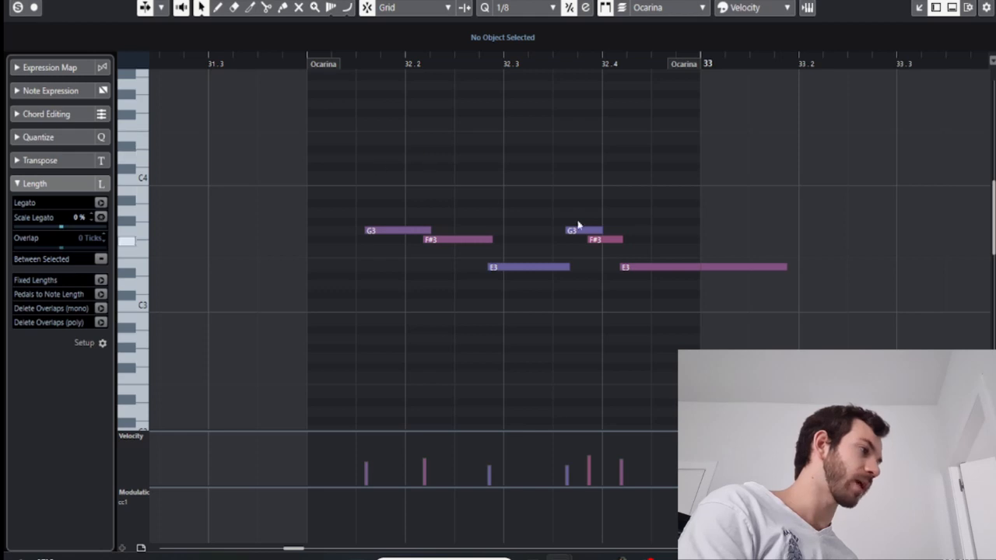
key(Return)
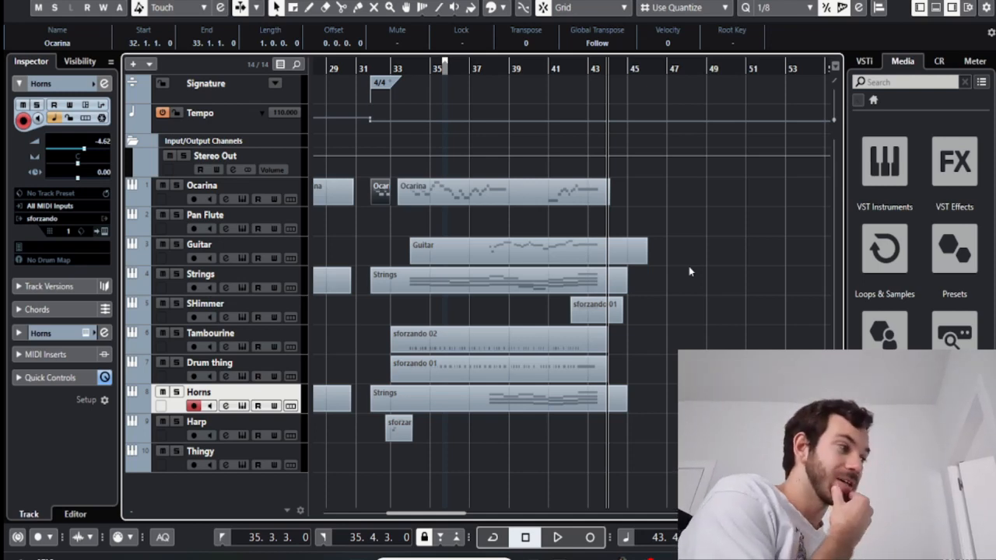
Show the whole arrangement and play it from the beginning
scroll(594, 284, left, 5)
scroll(595, 284, left, 3)
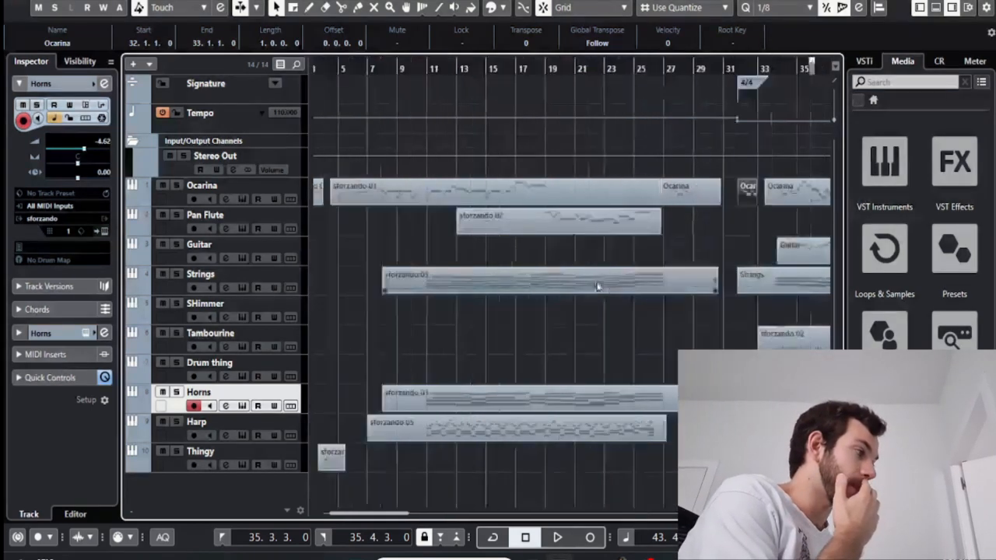
scroll(601, 349, down, 2)
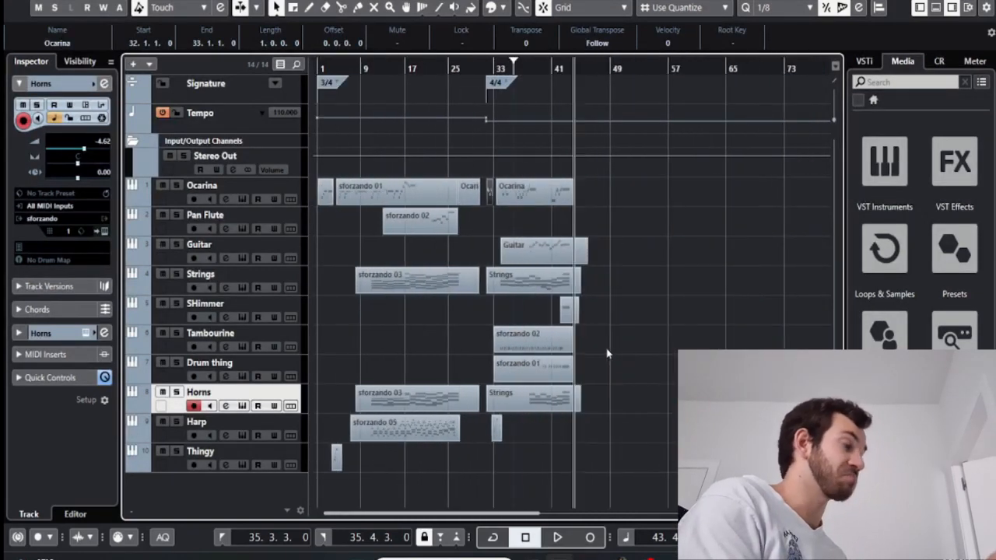
scroll(581, 311, up, 4)
scroll(616, 268, down, 4)
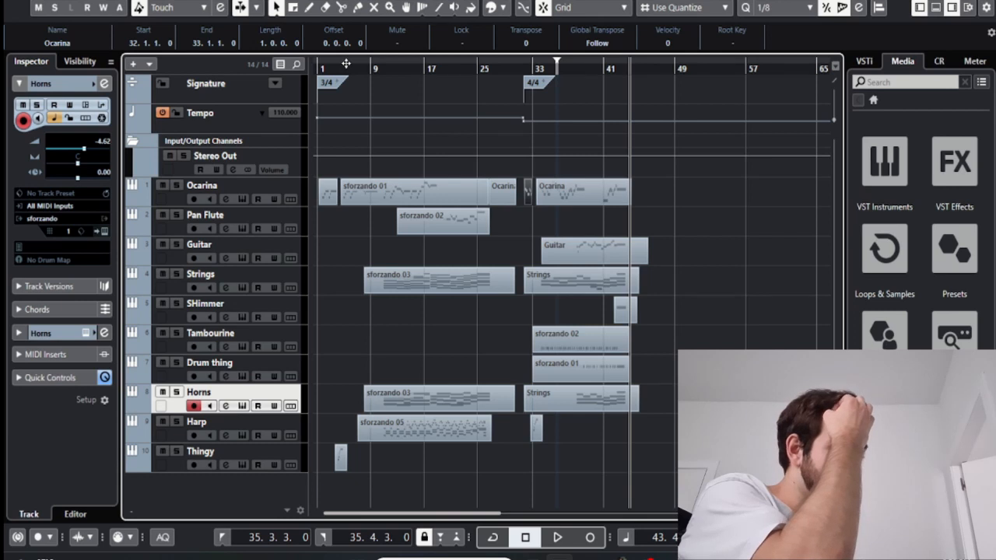
drag(346, 64, 294, 59)
key(space)
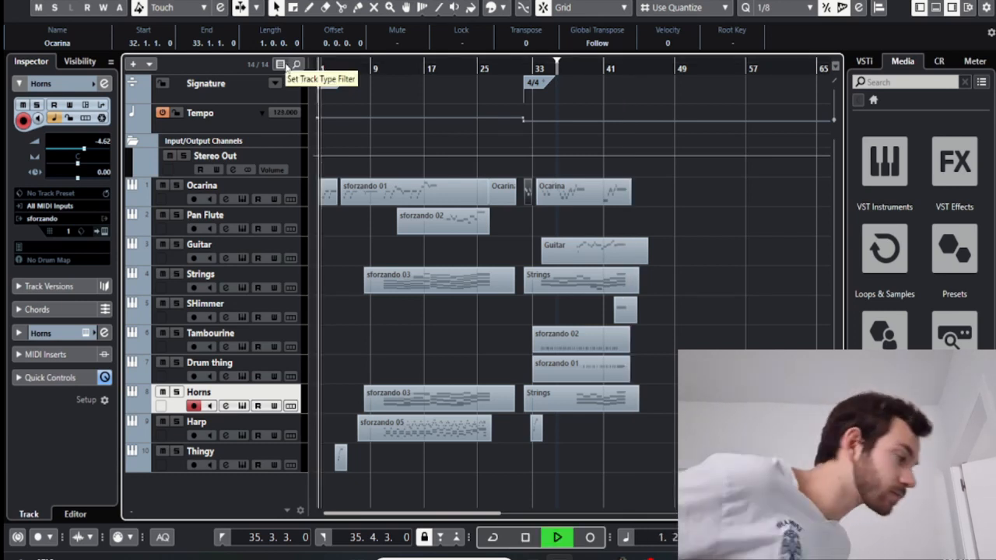